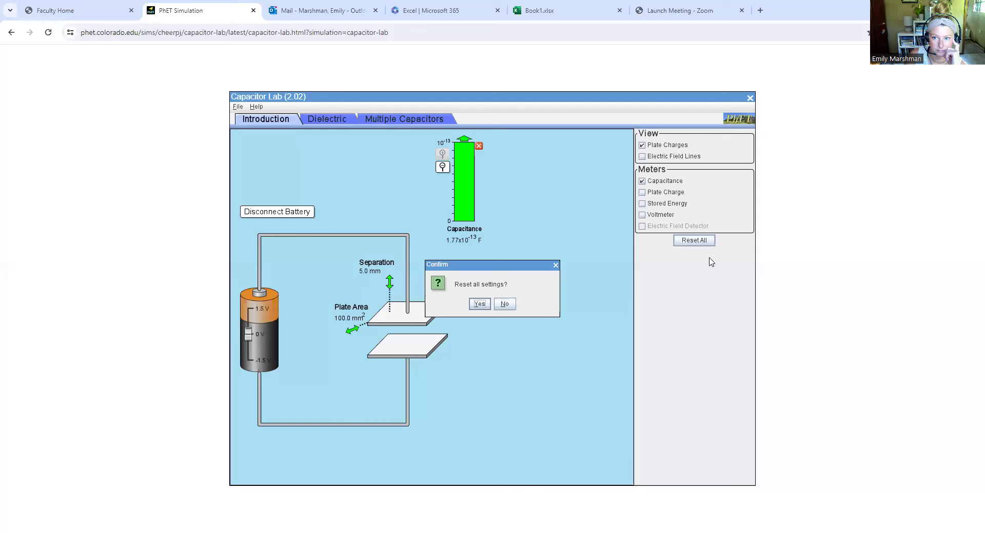
Step: Reset all simulation settings and charge the capacitor at about 0.714 V, with the Capacitance and Plate Charge meters shown
left_click(482, 305)
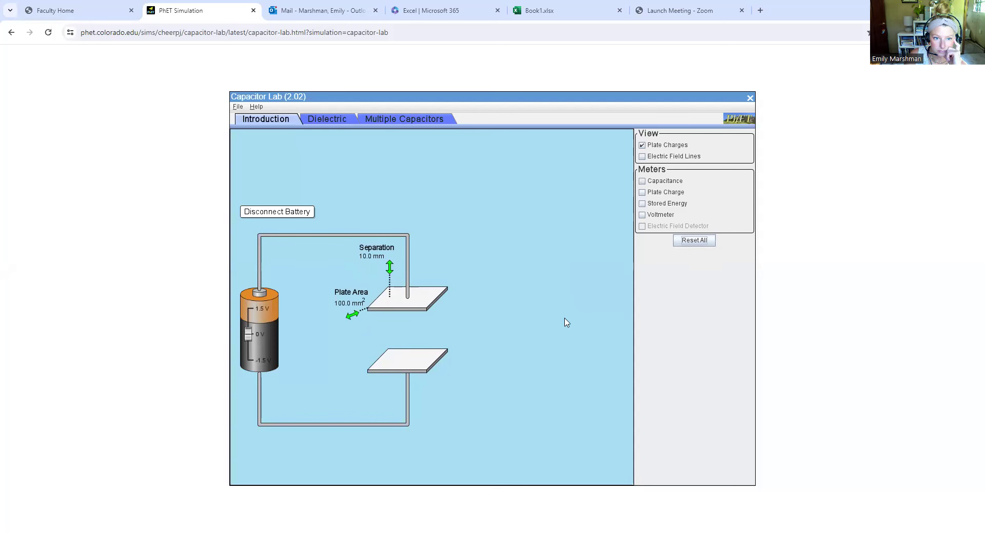
left_click(663, 182)
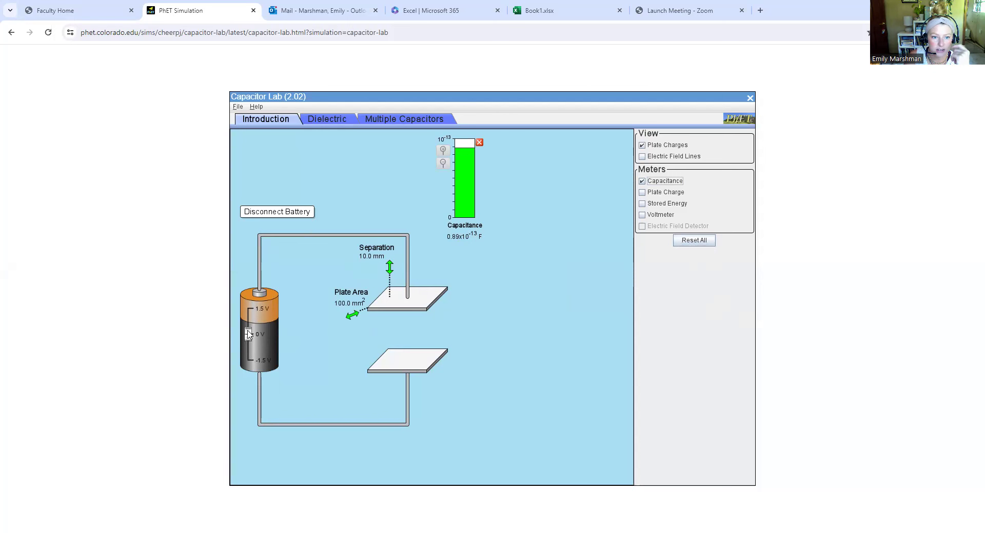
left_click_drag(249, 335, 249, 326)
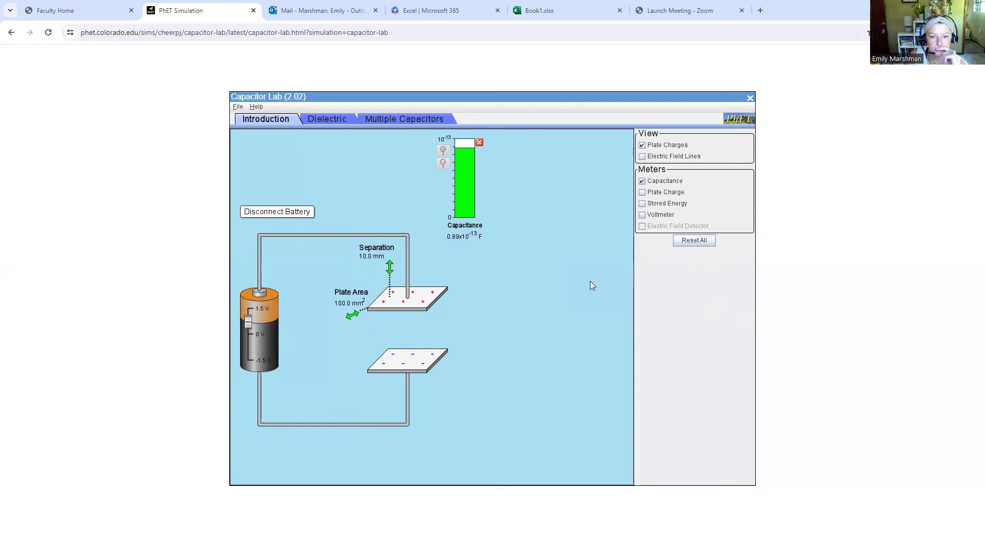
left_click(641, 192)
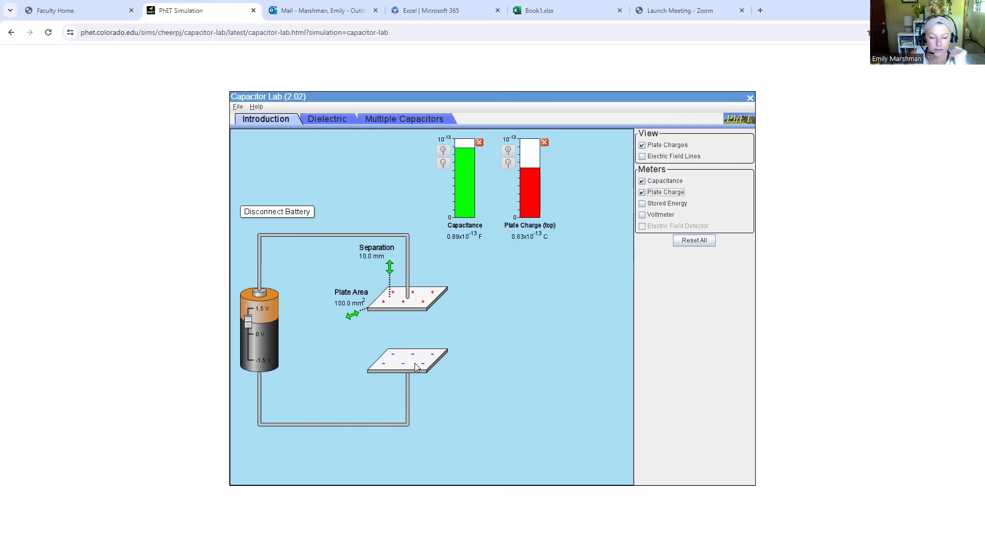
Step: Connect the voltmeter's black probe to the lower plate and red probe to the upper plate, and raise the battery voltage to about 1.161 V
left_click(641, 215)
left_click_drag(366, 348, 360, 396)
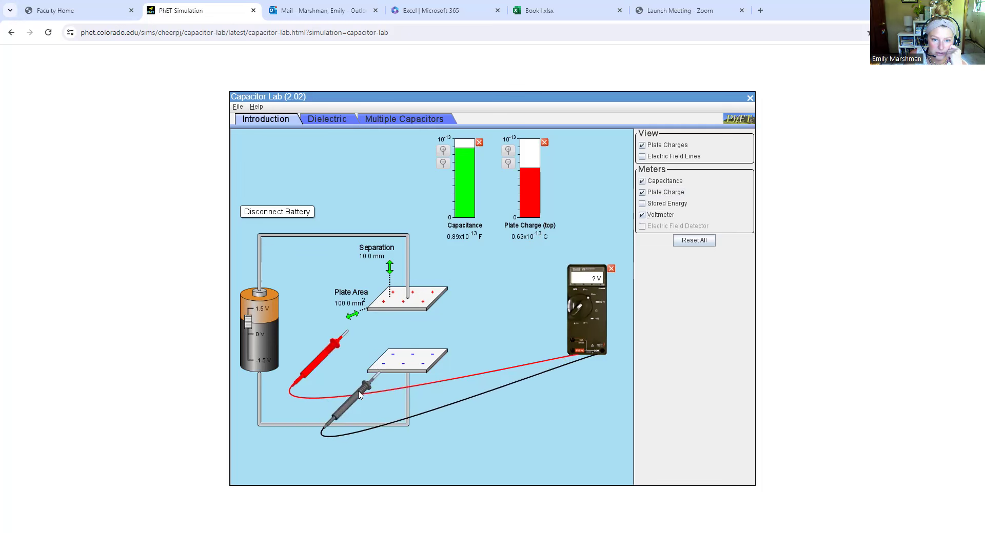
left_click_drag(317, 368, 354, 347)
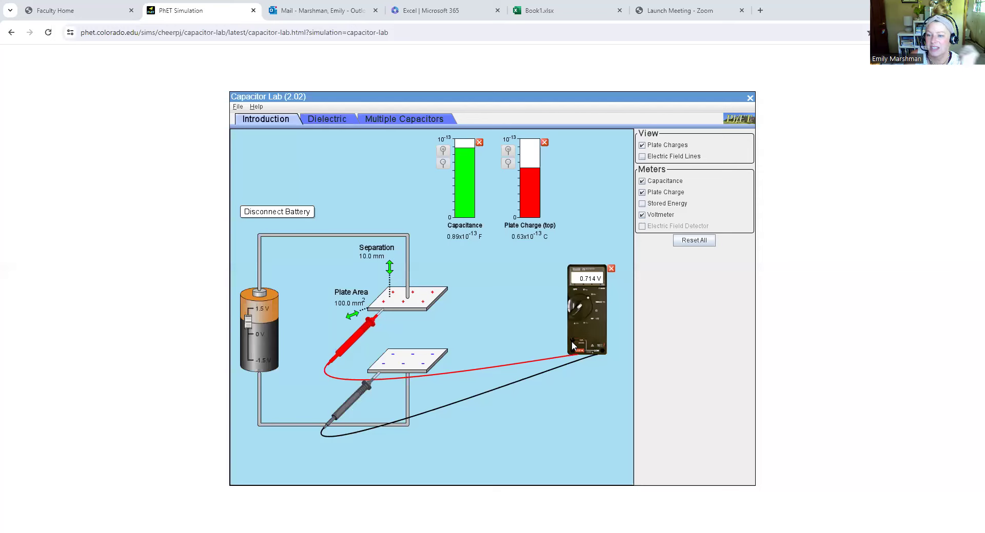
left_click_drag(248, 322, 248, 317)
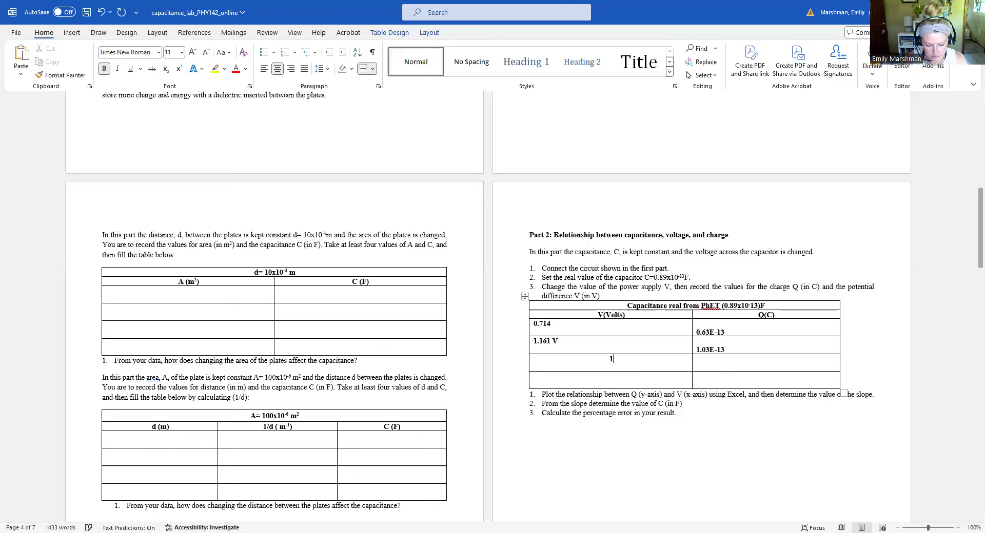
Step: In the Word lab document, fill the third row of the Part 2 table with voltage 1.5 and charge 1.33E-13
type("1.4")
key("BackSpace")
type("5")
left_click(751, 361)
type("1.")
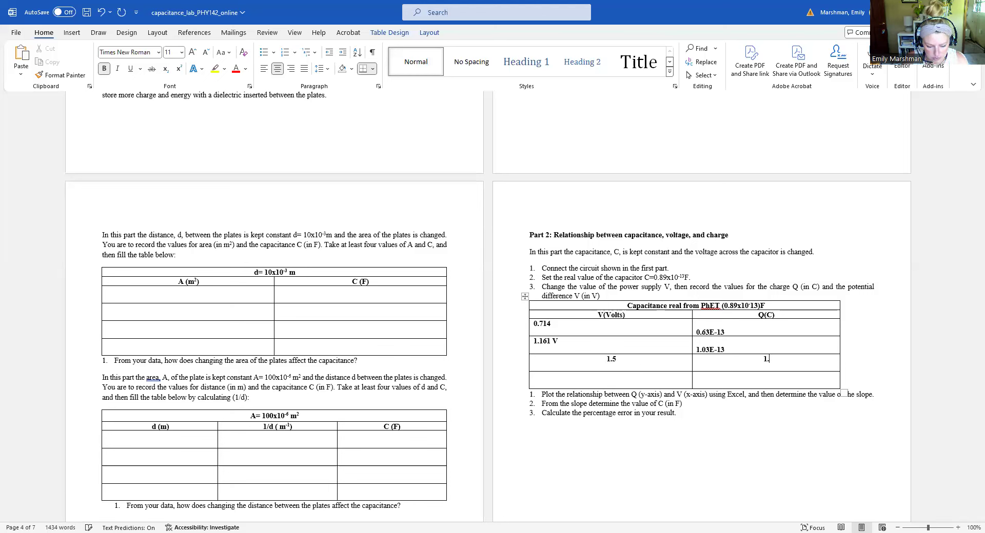
type("33E-13")
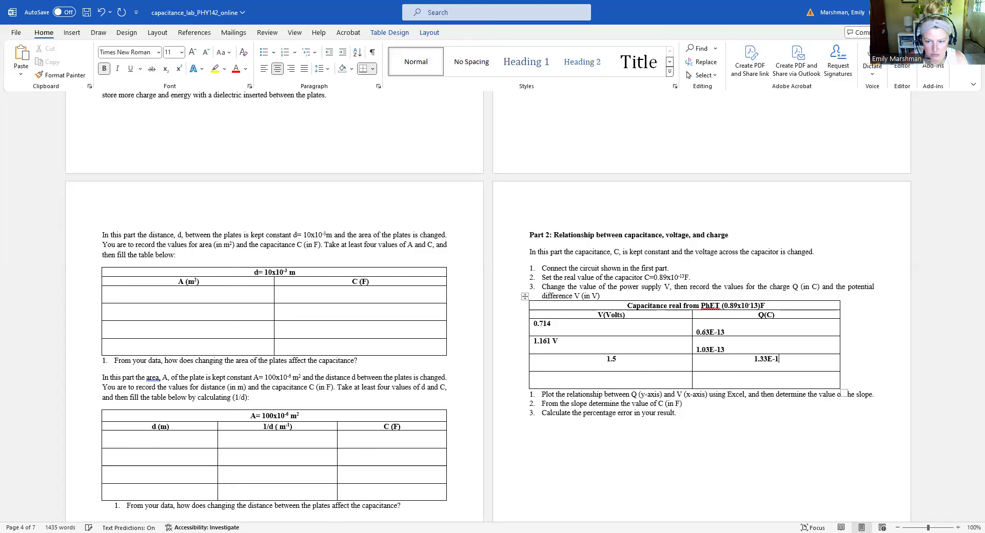
left_click(737, 415)
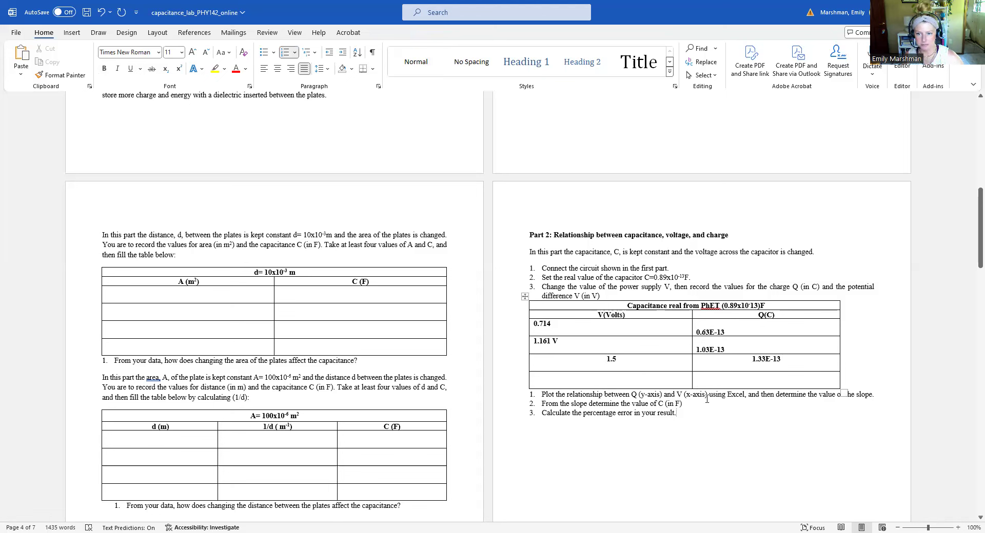
scroll(767, 419, "down", 3)
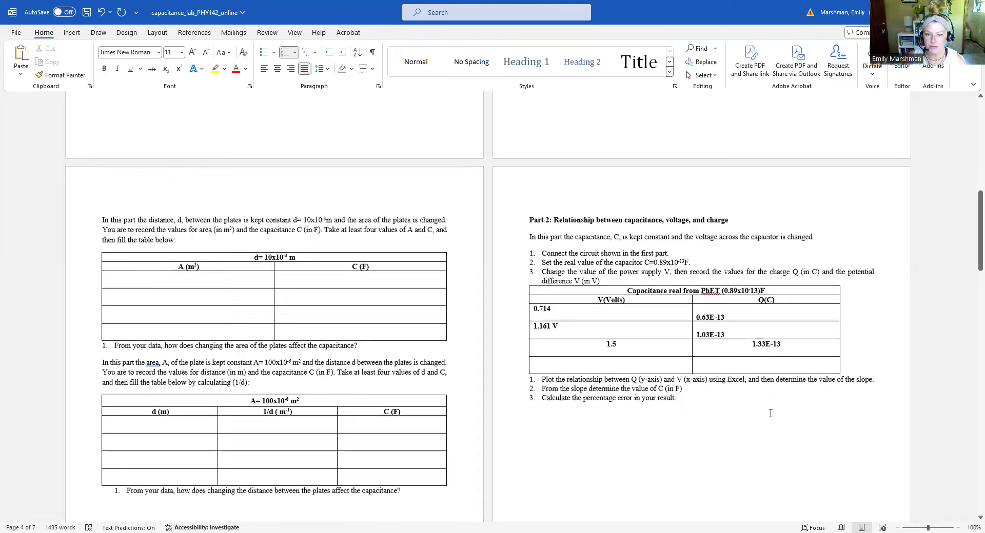
scroll(762, 390, "down", 1)
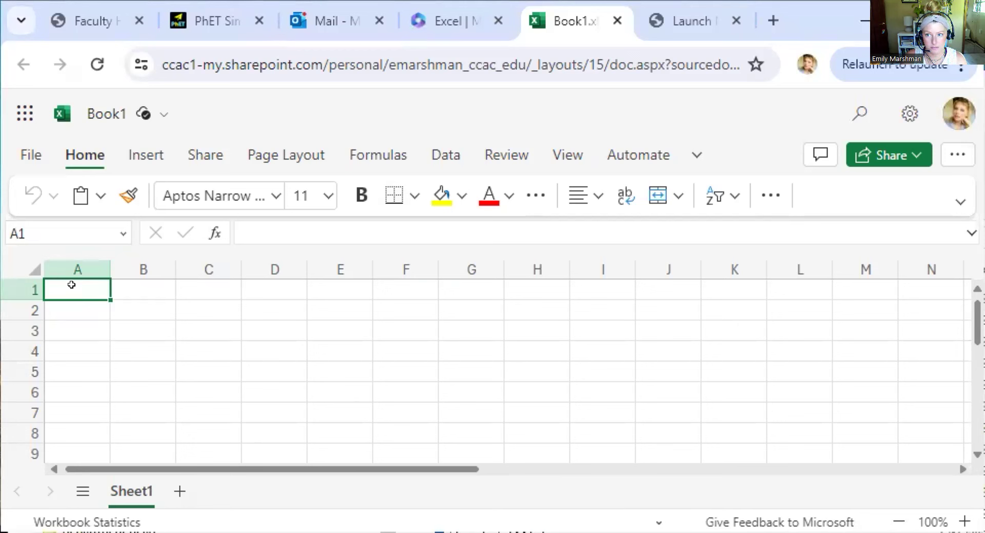
Step: In the Excel workbook Book1, enter the column headers voltage in A1 and charge in B1
type("voltage")
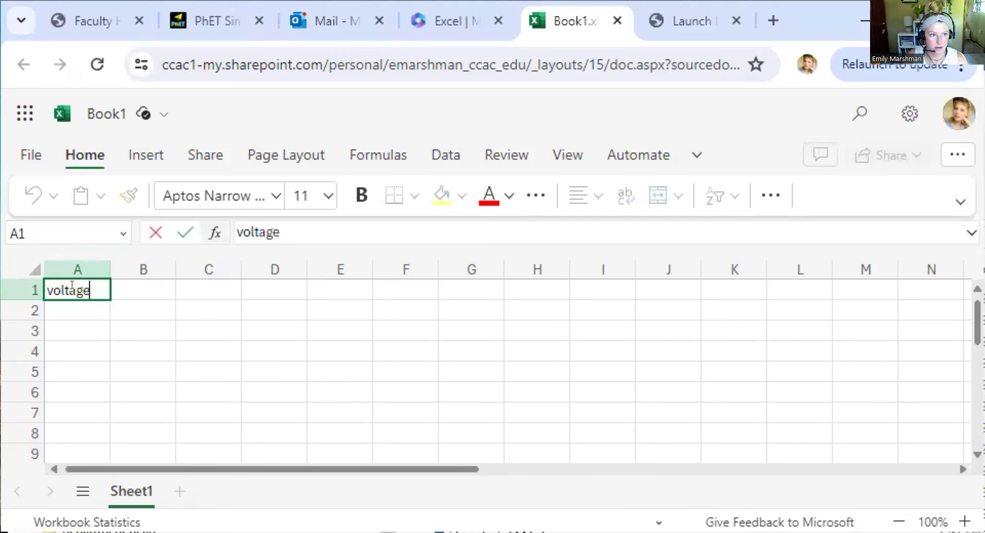
key("Tab")
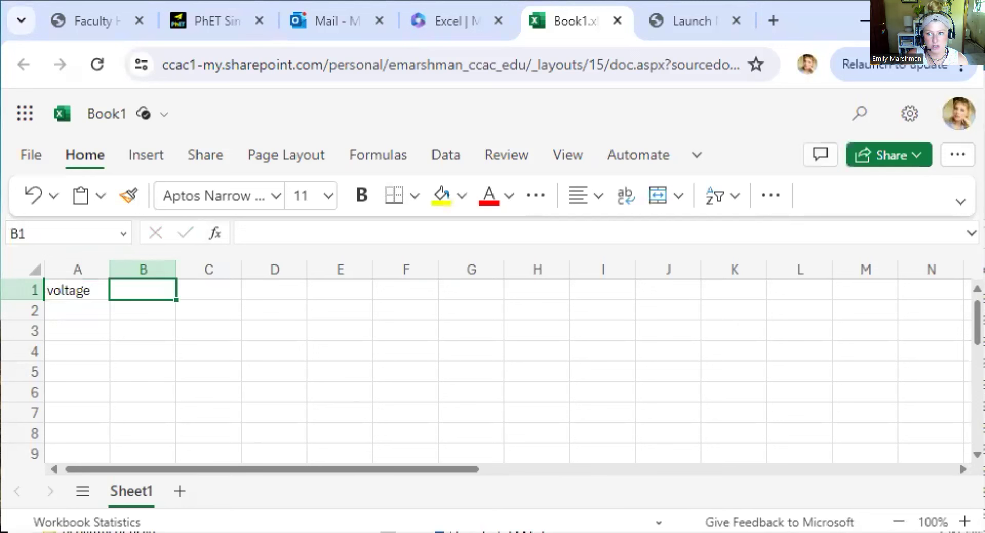
type("charge")
key("Return")
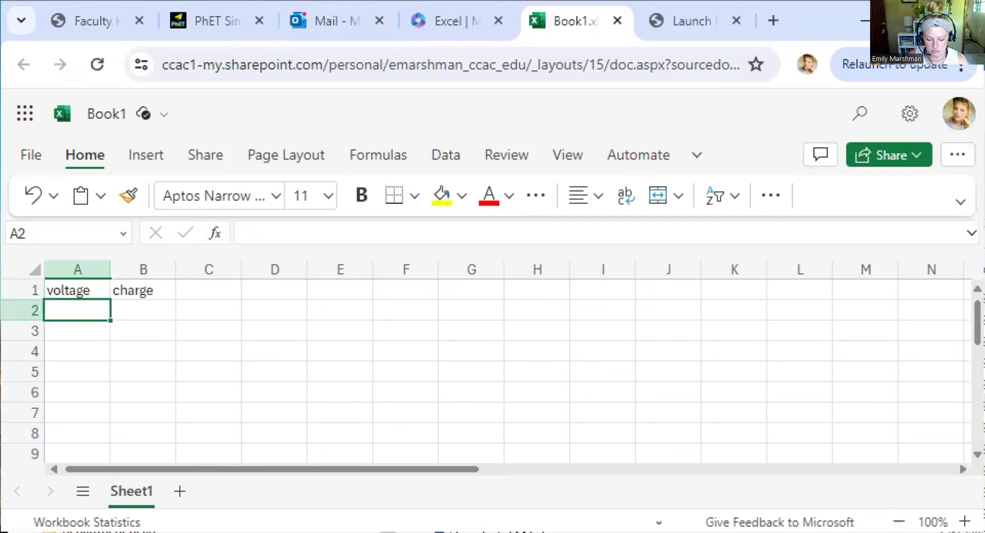
Step: Enter the voltages 0.714, 1.161 and 1.5 in cells A2 to A4
type("0.714")
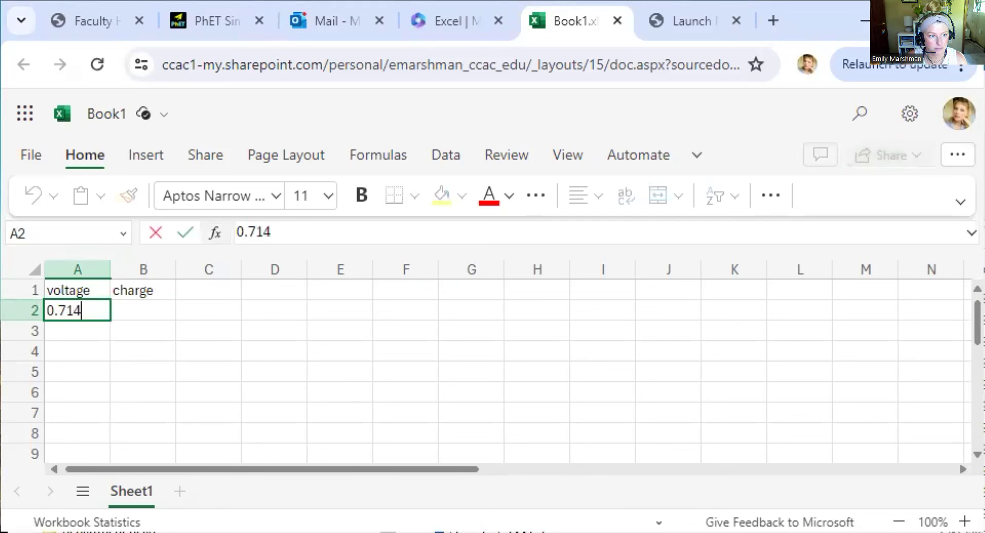
key("Return")
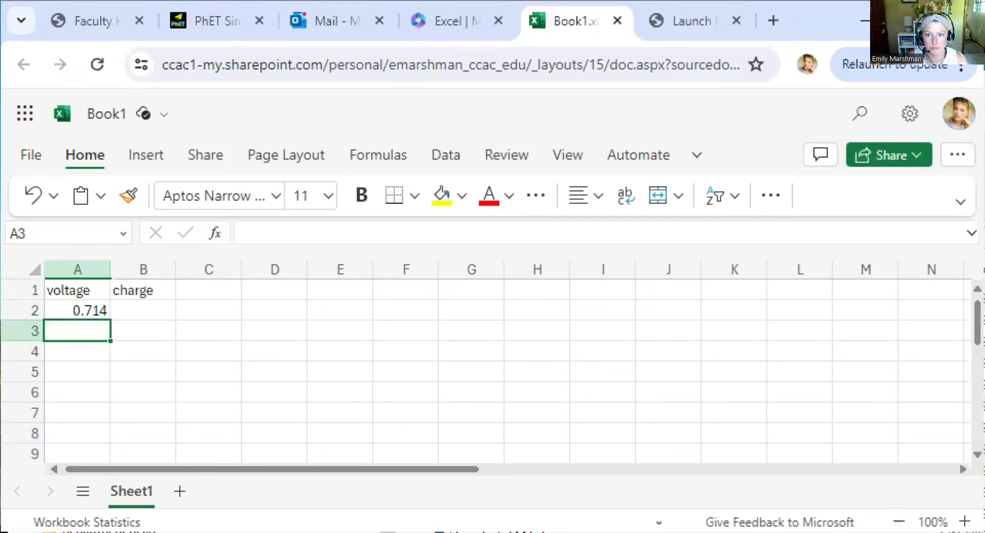
type("1.161")
key("Return")
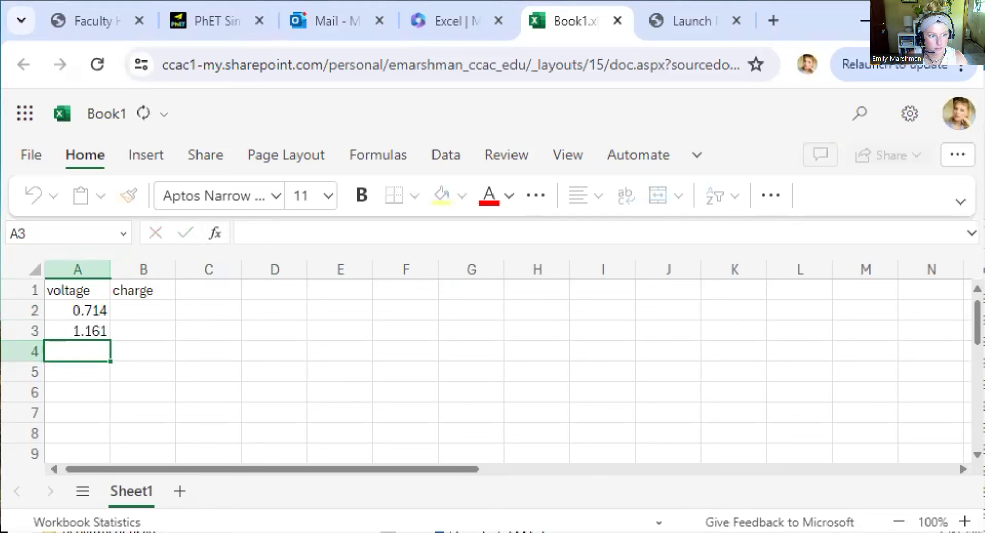
type("1.")
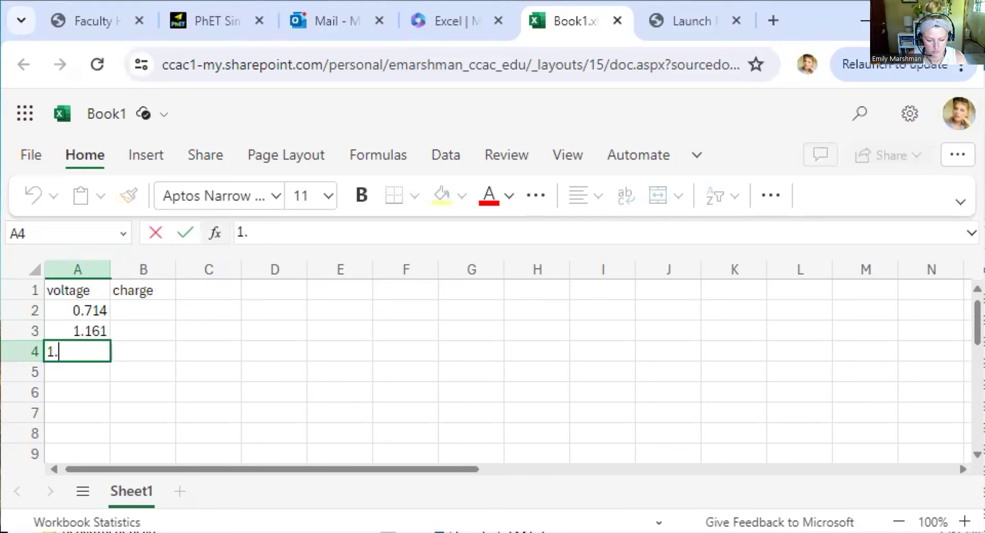
type("5")
key("Tab")
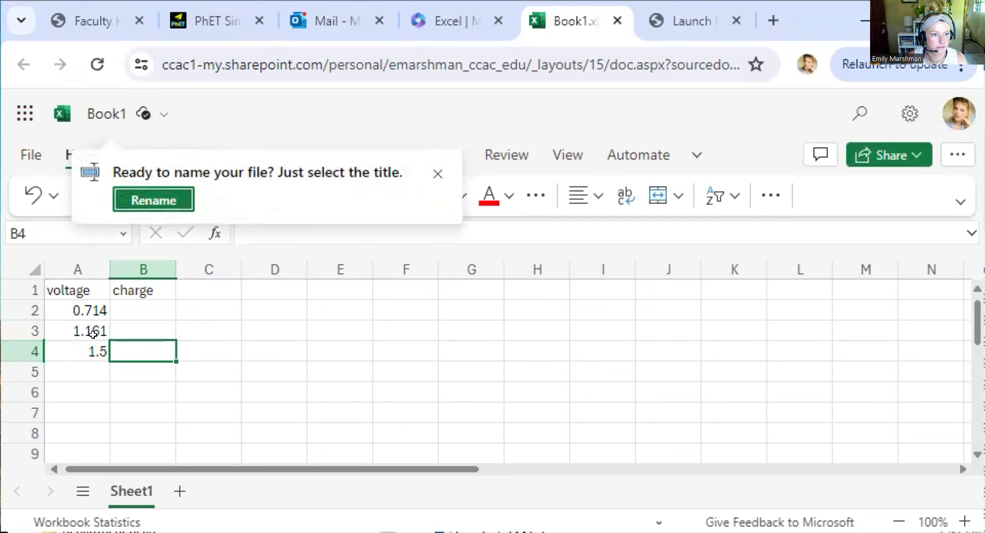
Step: Enter the charges 0.63E-13, 1.03E-13 and 1.33E-13 in cells B2 to B4
left_click(123, 312)
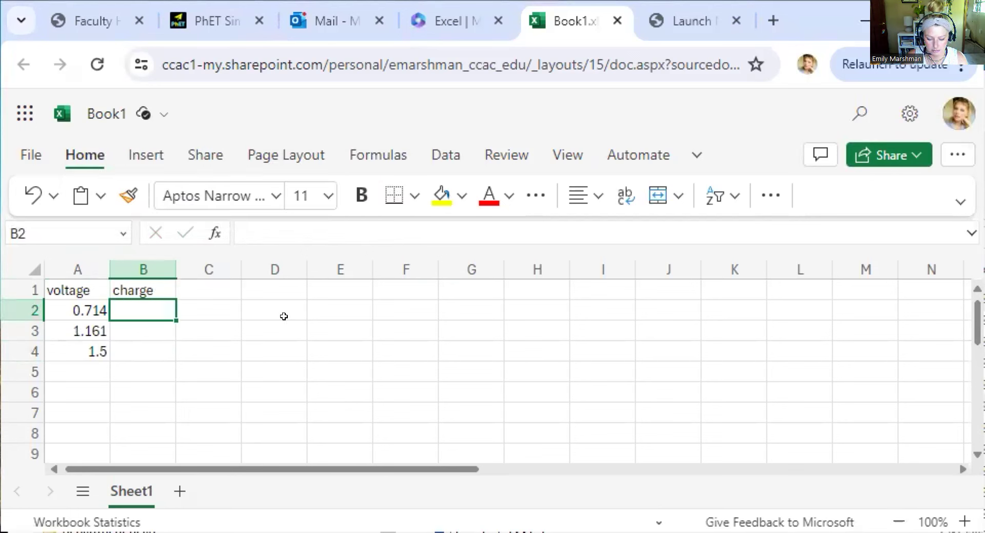
type("0.63E-13")
key("Return")
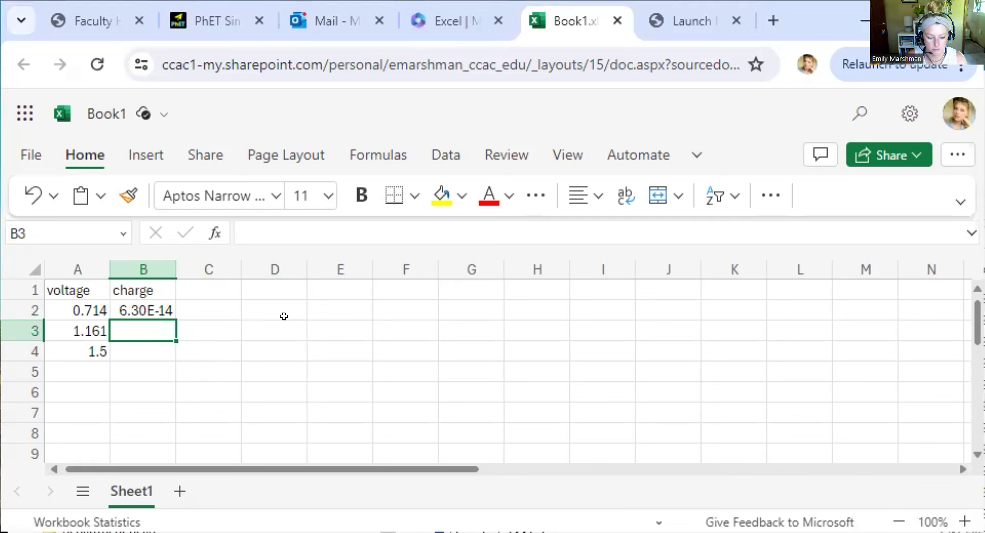
type("1.03E-13")
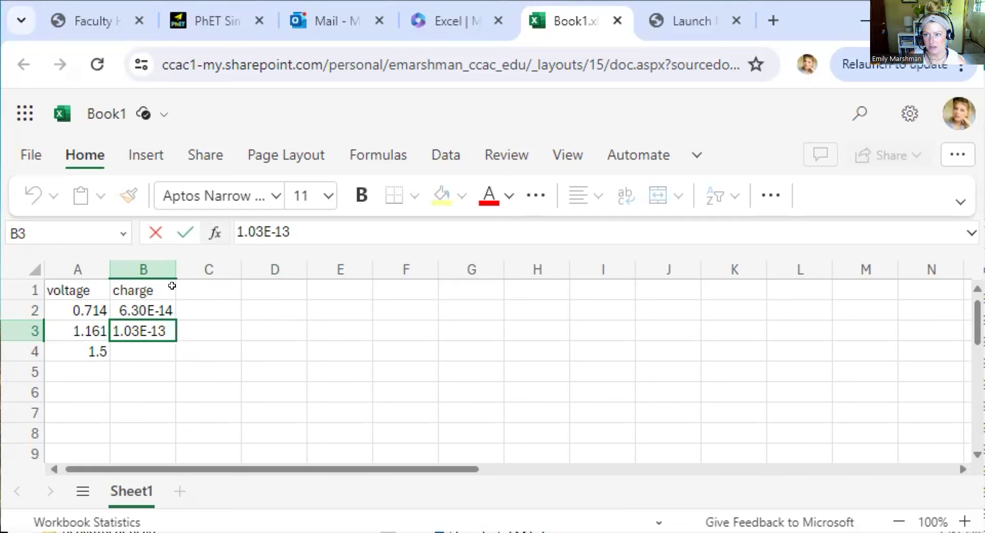
left_click(154, 347)
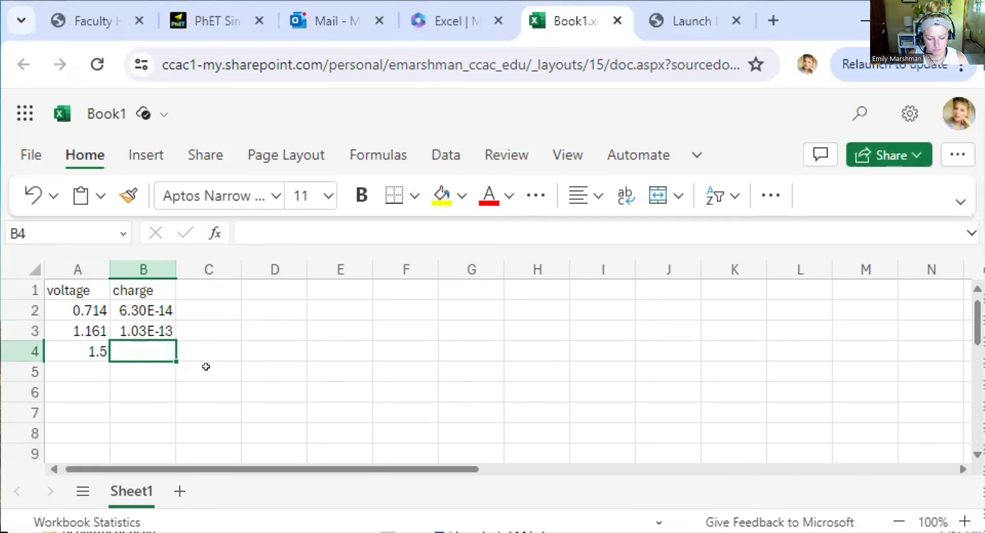
type("1.33E-1")
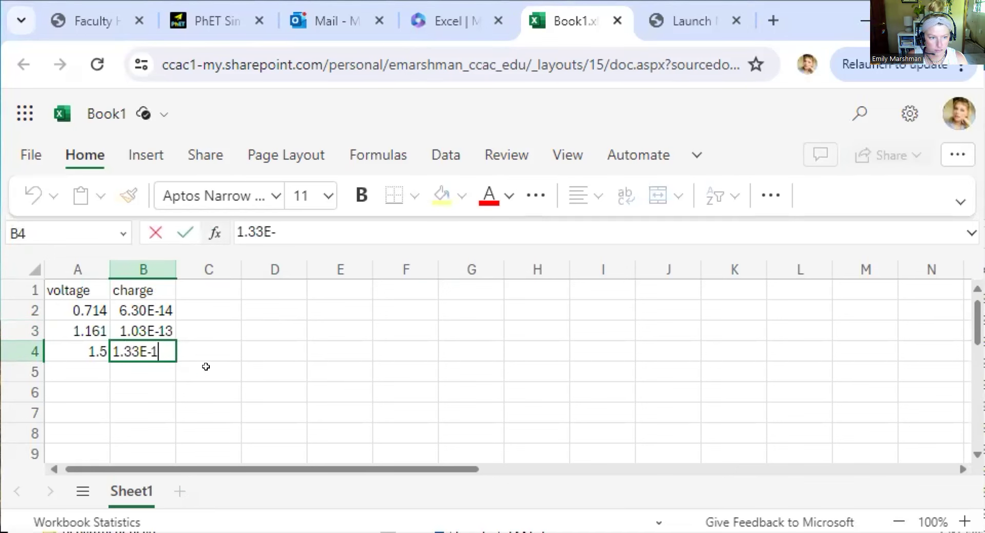
type("3")
key("Return")
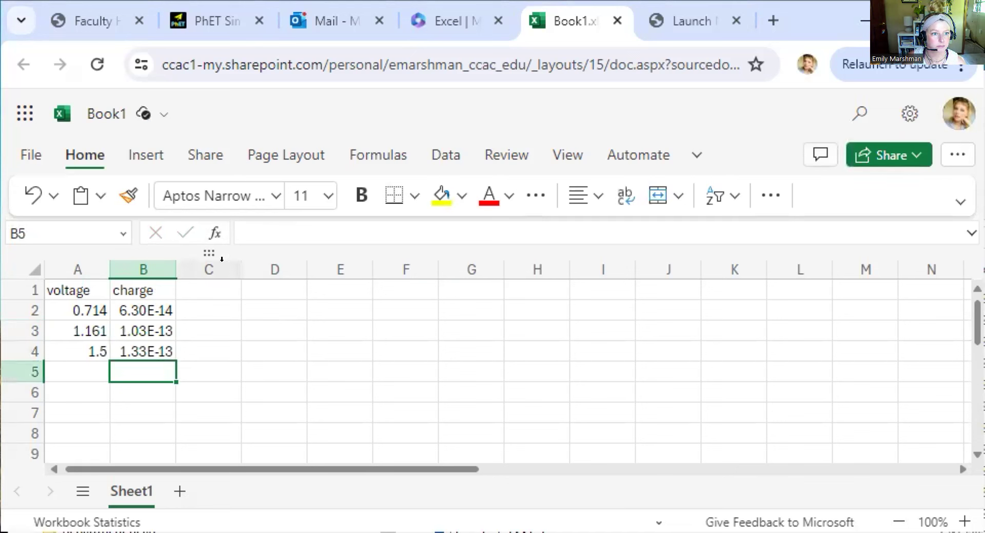
Step: Insert a scatter chart of charge against voltage from A1:B4 and move it up to start near row 4
left_click_drag(84, 288, 144, 351)
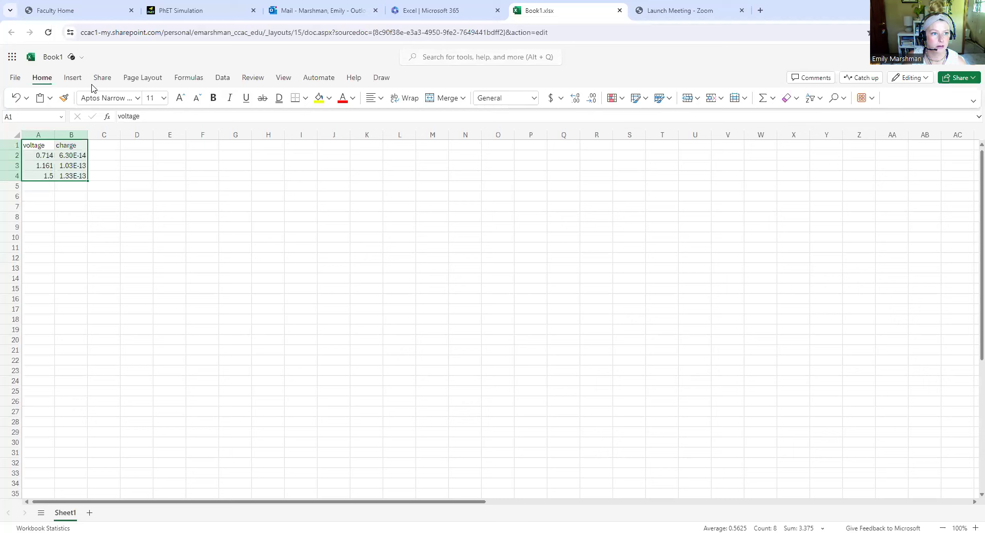
left_click(148, 158)
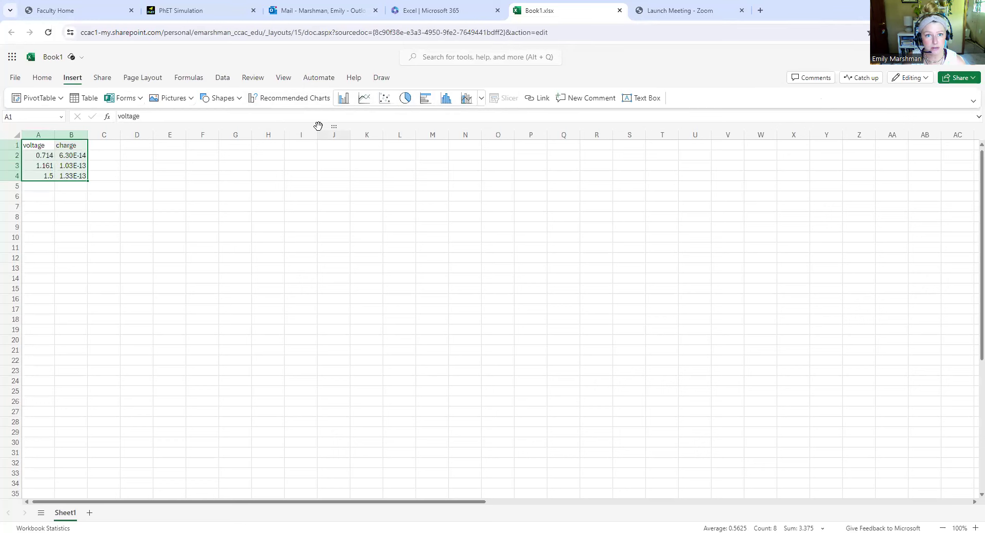
left_click(383, 101)
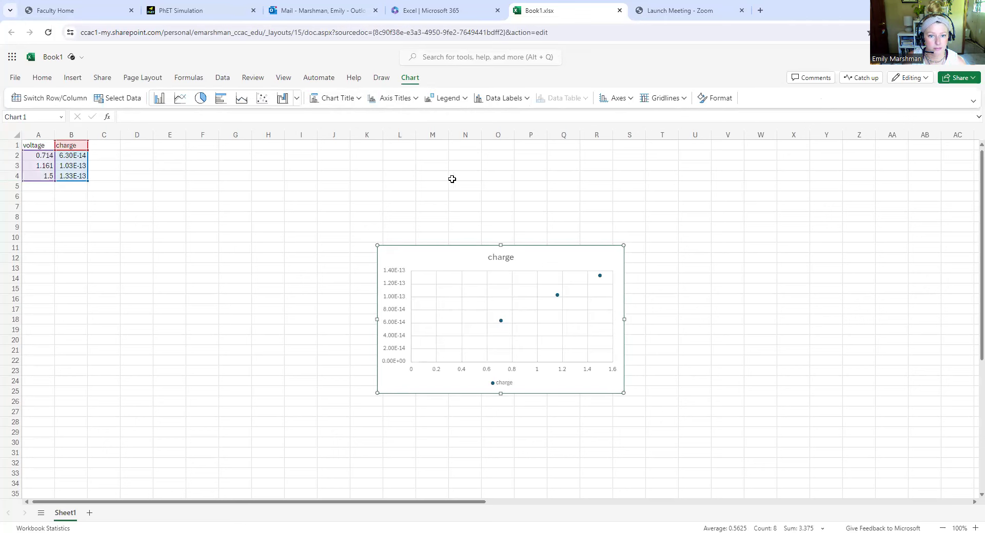
left_click_drag(466, 259, 434, 185)
Step: Change the scatter chart's title to "charge vs. voltage"
left_click(469, 184)
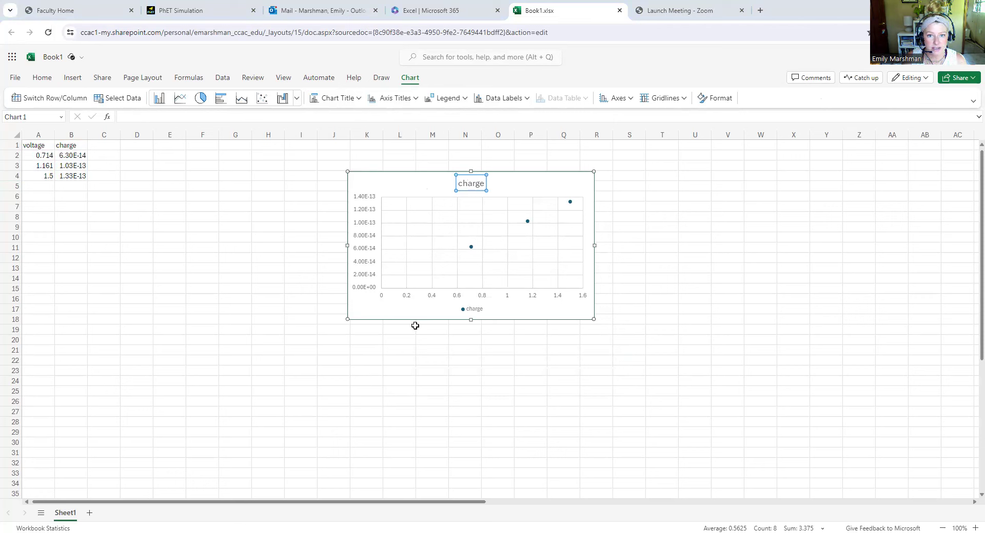
left_click(390, 177)
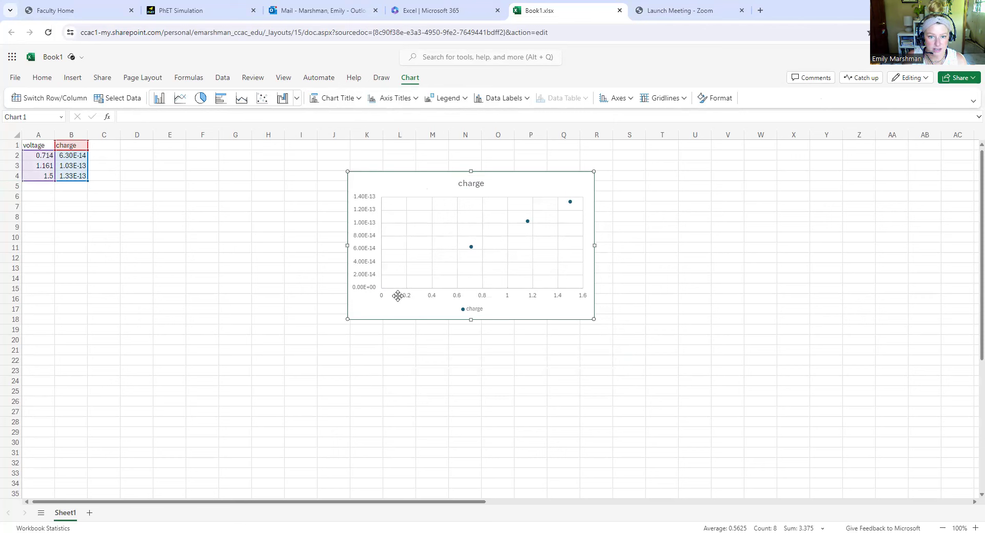
left_click(474, 183)
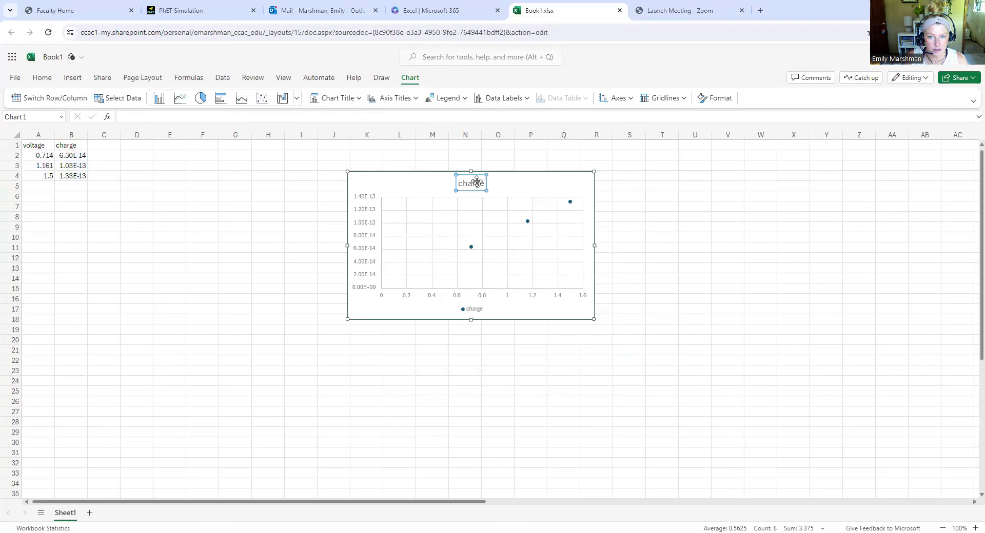
double_click(480, 183)
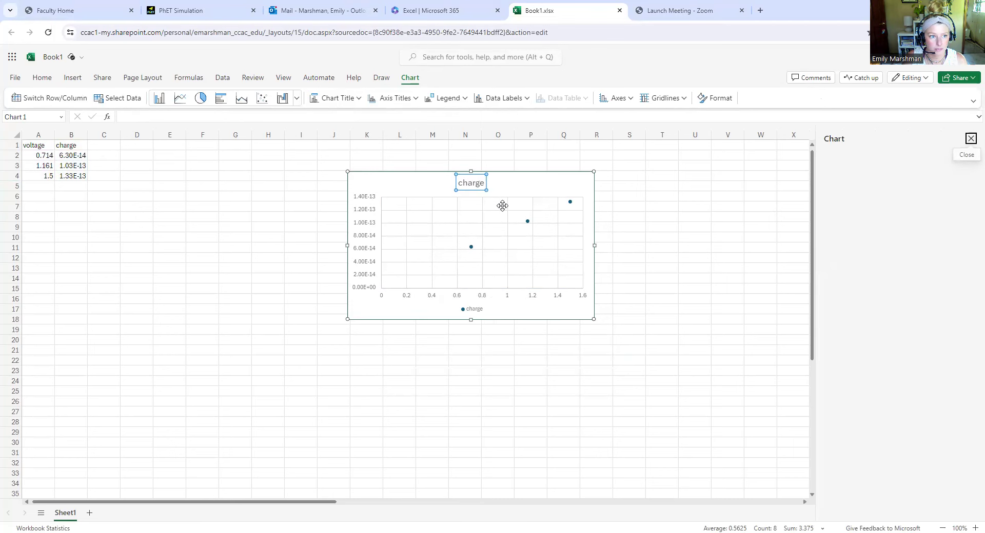
left_click(405, 101)
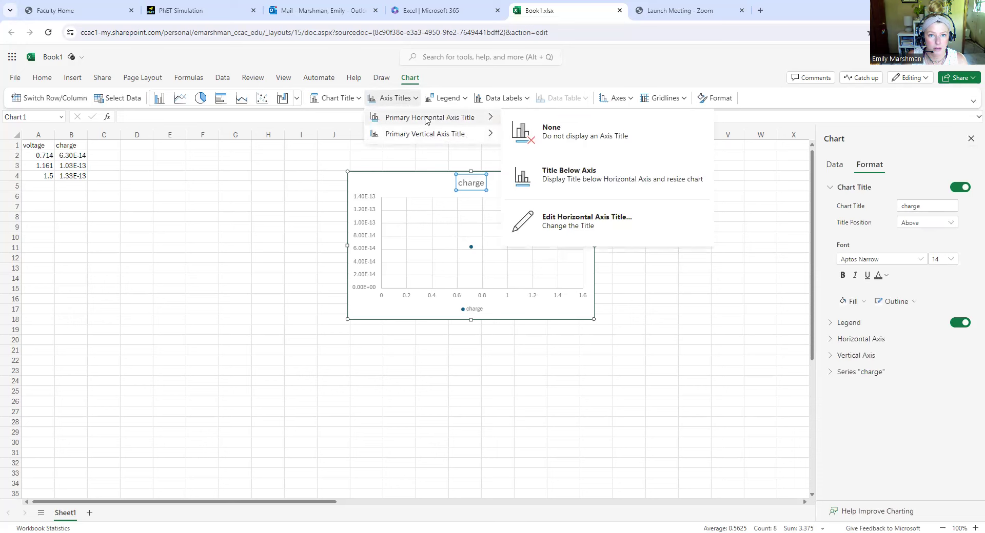
left_click(470, 185)
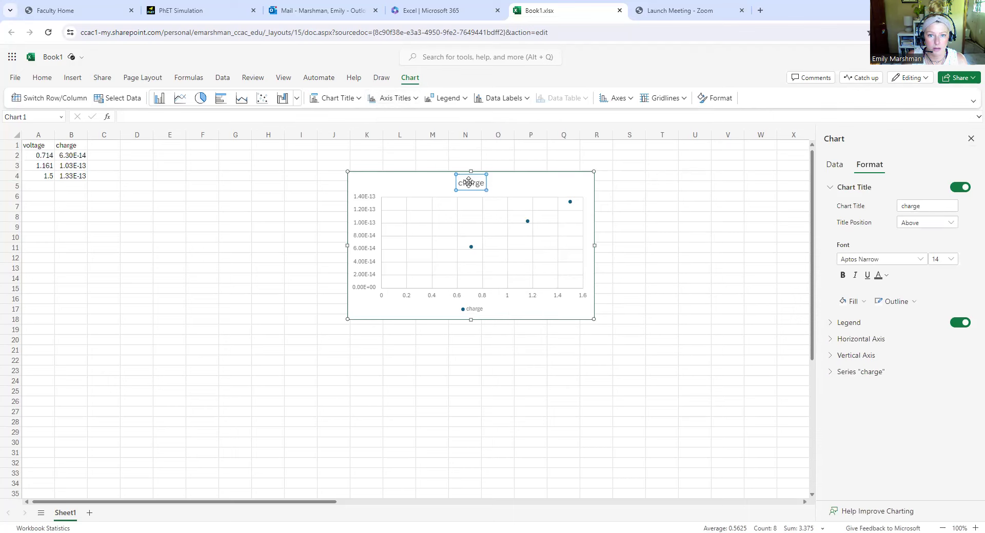
left_click_drag(454, 189, 443, 195)
double_click(464, 190)
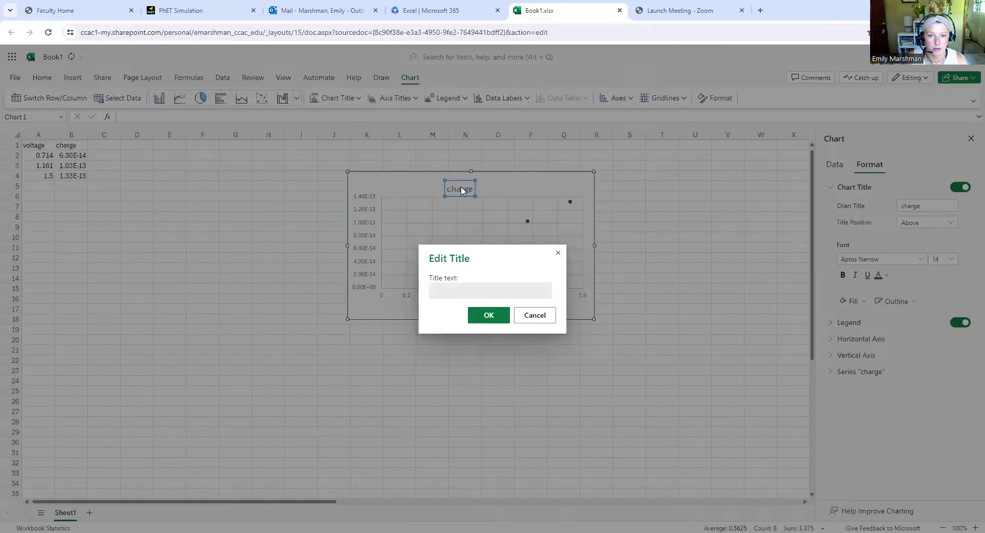
left_click(462, 296)
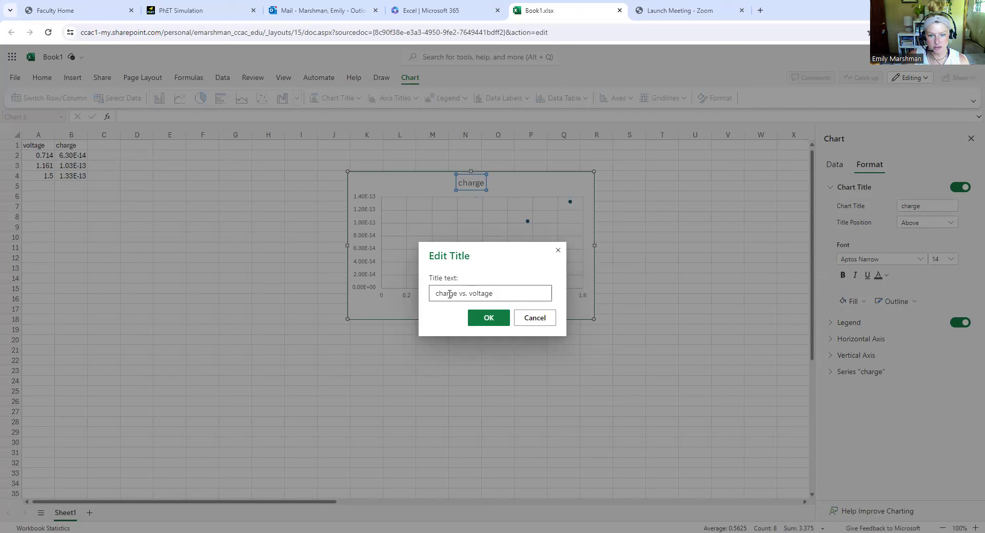
left_click(481, 318)
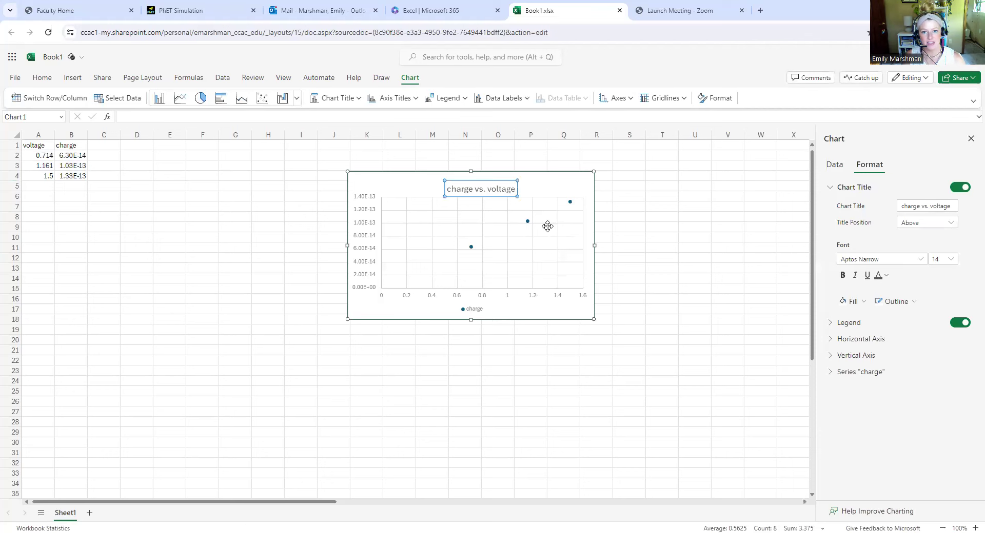
Step: Add a linear trendline to the charge series in the scatter chart
left_click(539, 187)
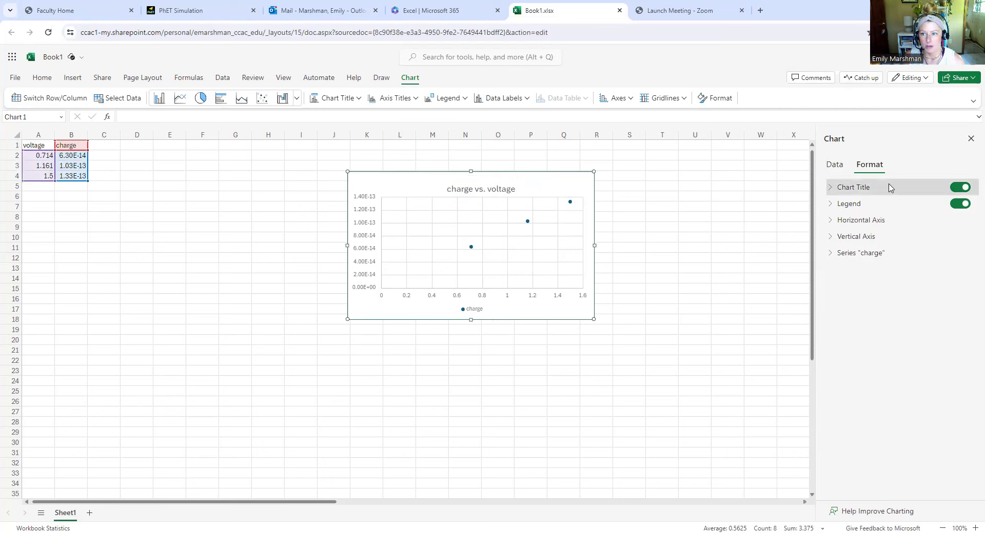
left_click(833, 168)
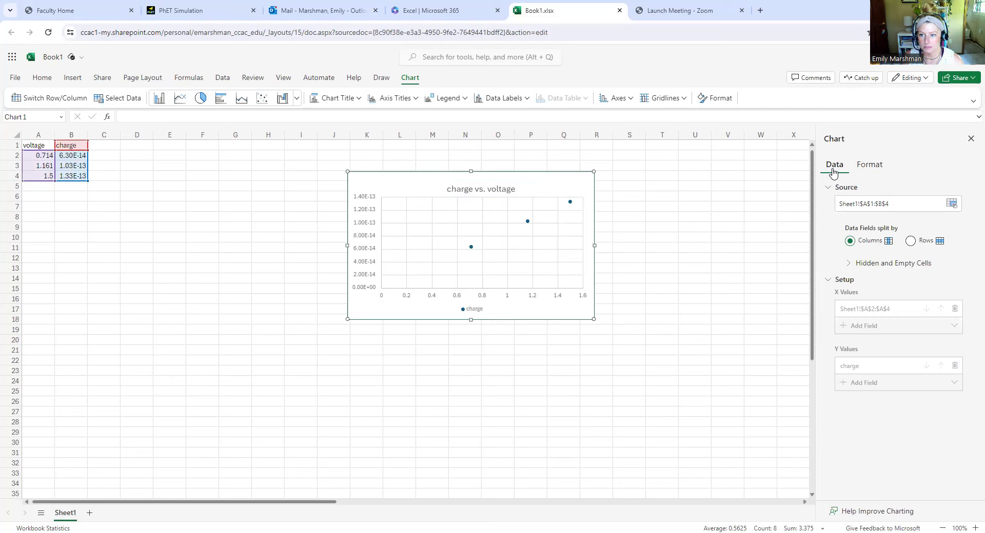
left_click(858, 171)
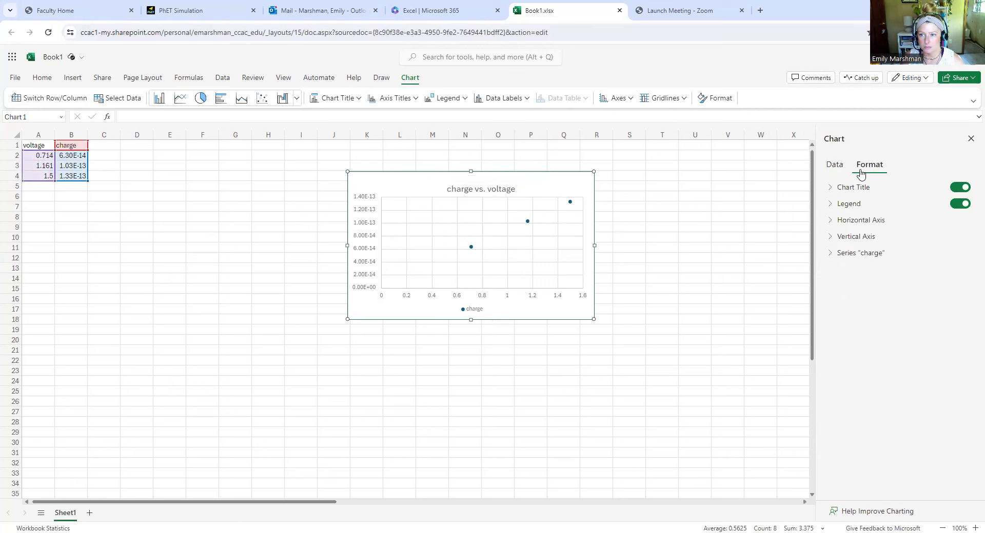
left_click(470, 247)
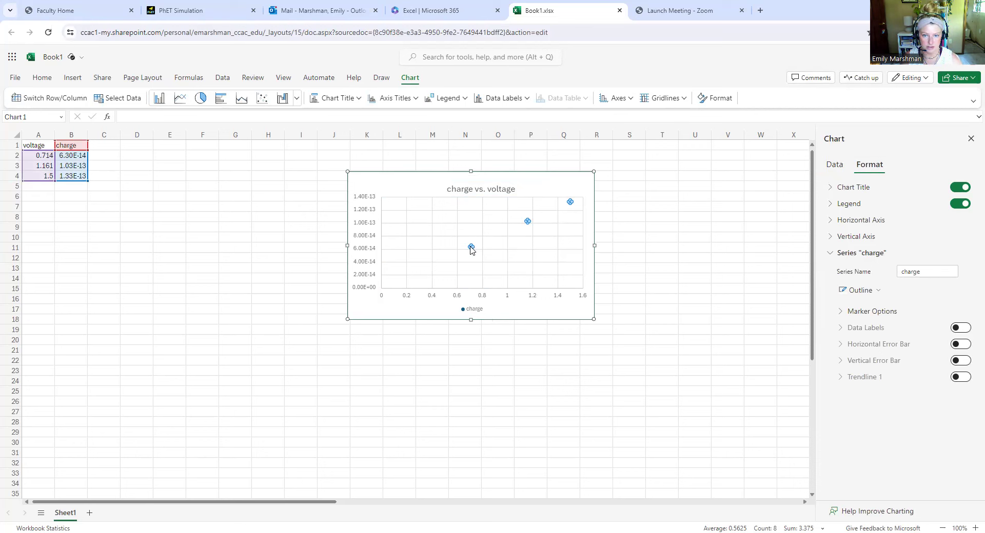
left_click(469, 252)
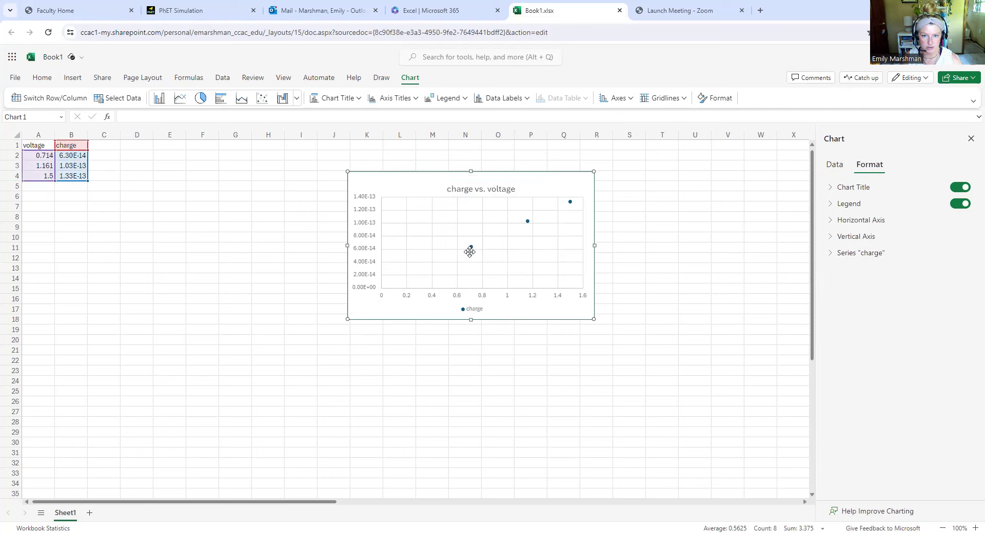
left_click(471, 248)
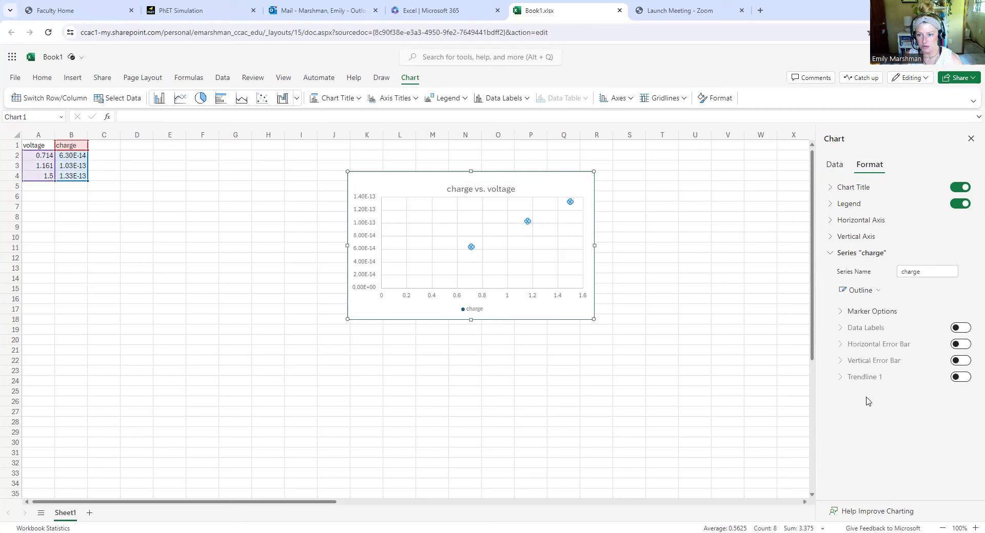
left_click(963, 378)
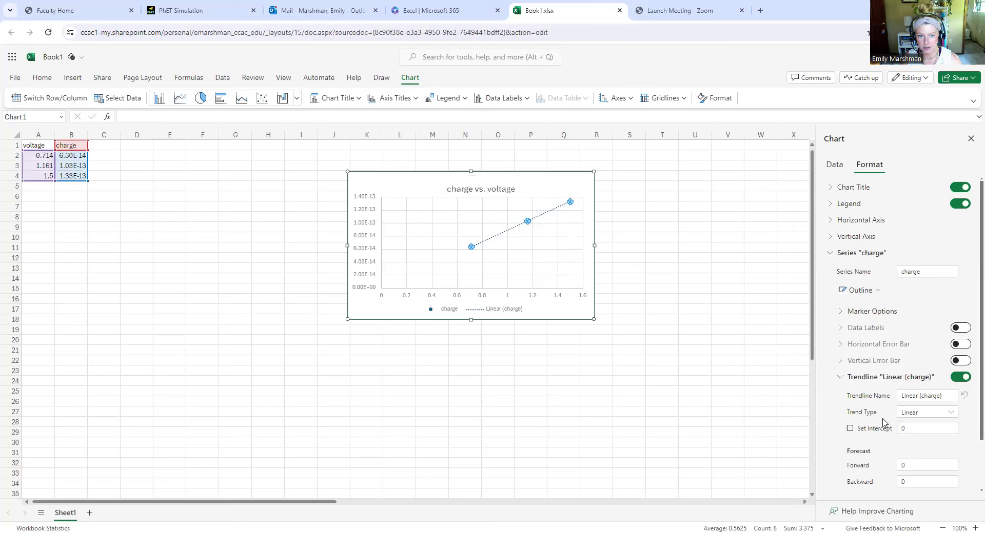
Step: Set the trendline's intercept to 0 and display its equation on the chart
left_click(851, 430)
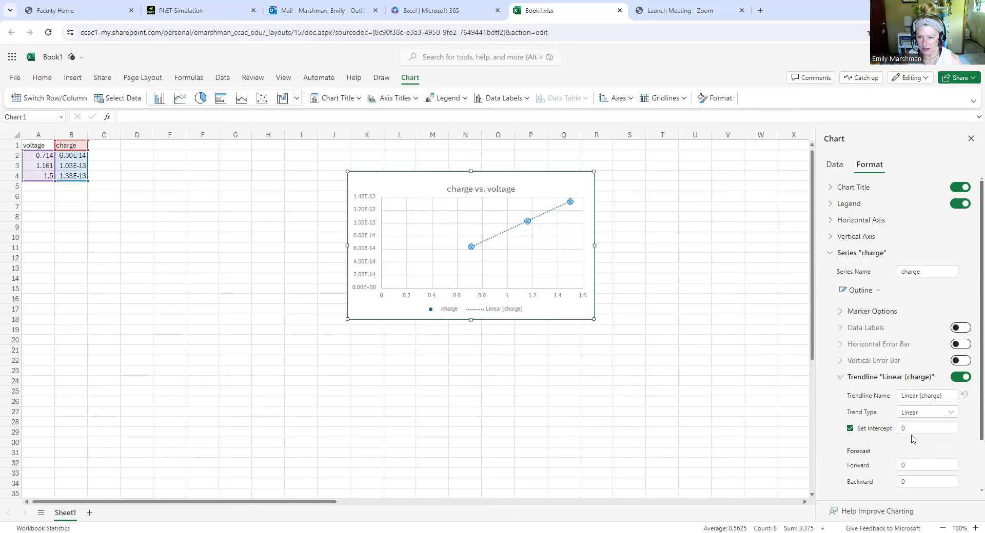
scroll(905, 436, "down", 1)
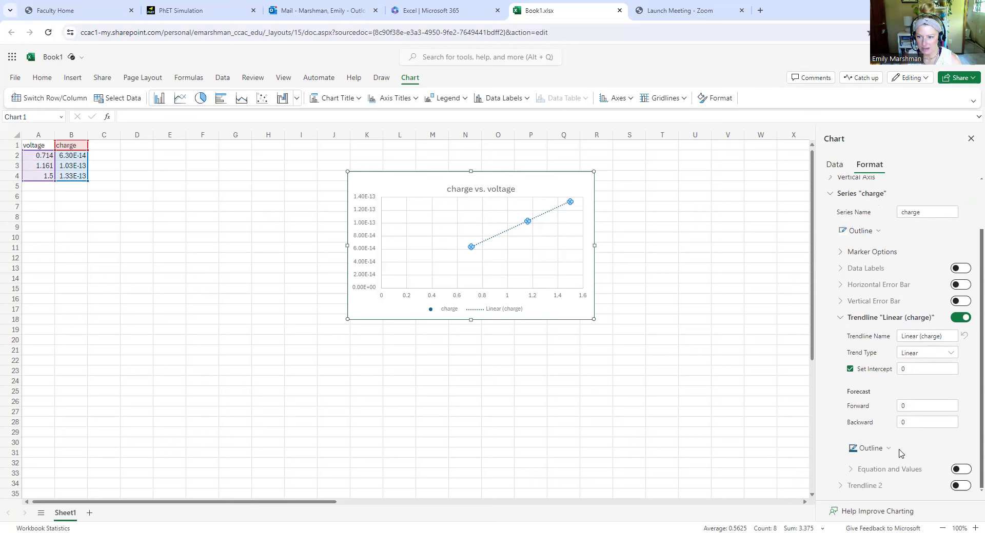
left_click(961, 470)
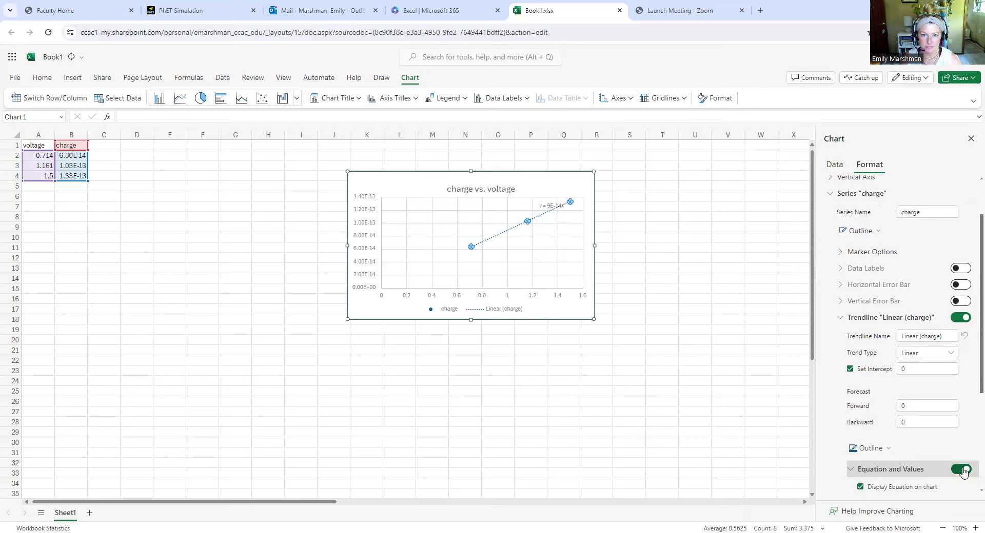
left_click(544, 199)
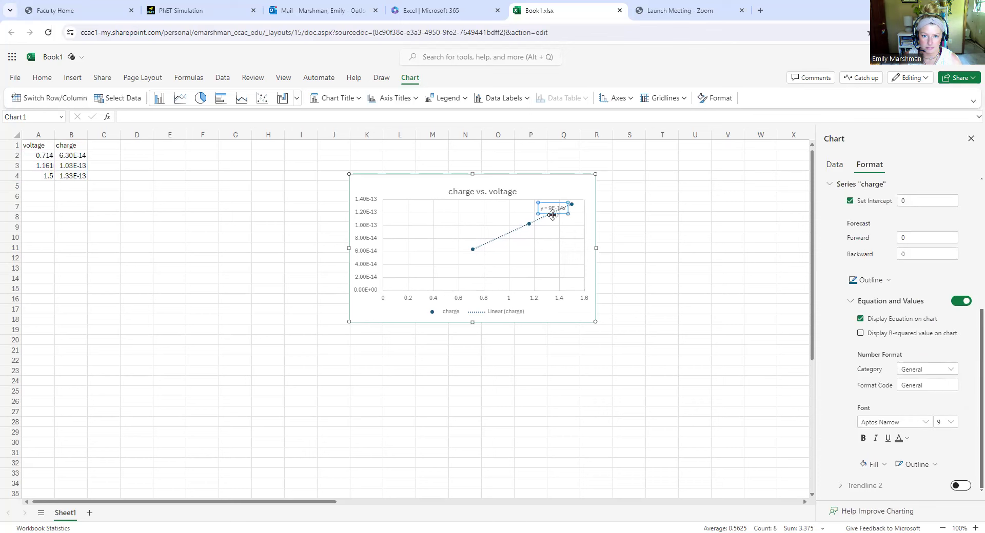
left_click(543, 194)
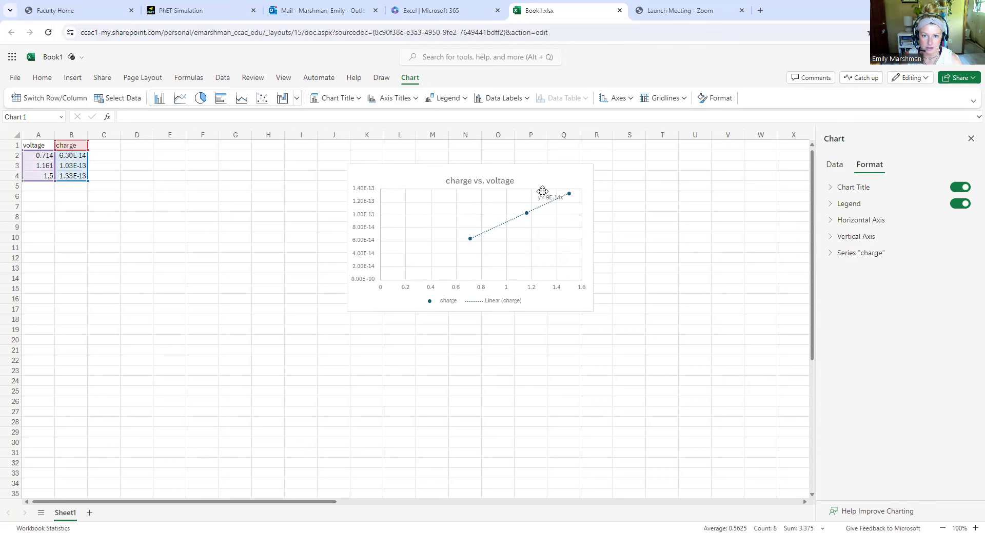
Step: Write the capacitance relation below the chart as C=Q/V in cell M20 and Q=CV in cell M21
left_click(435, 338)
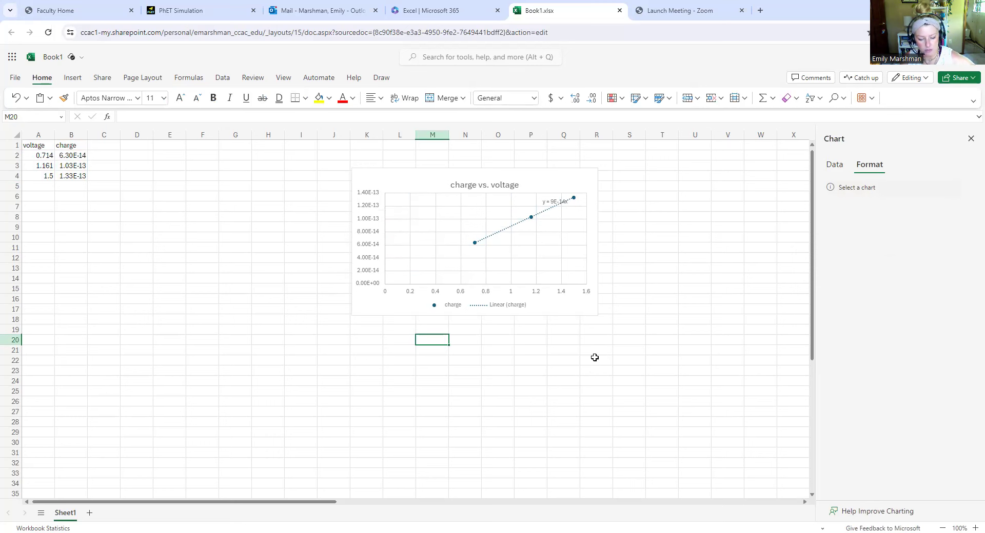
type("C")
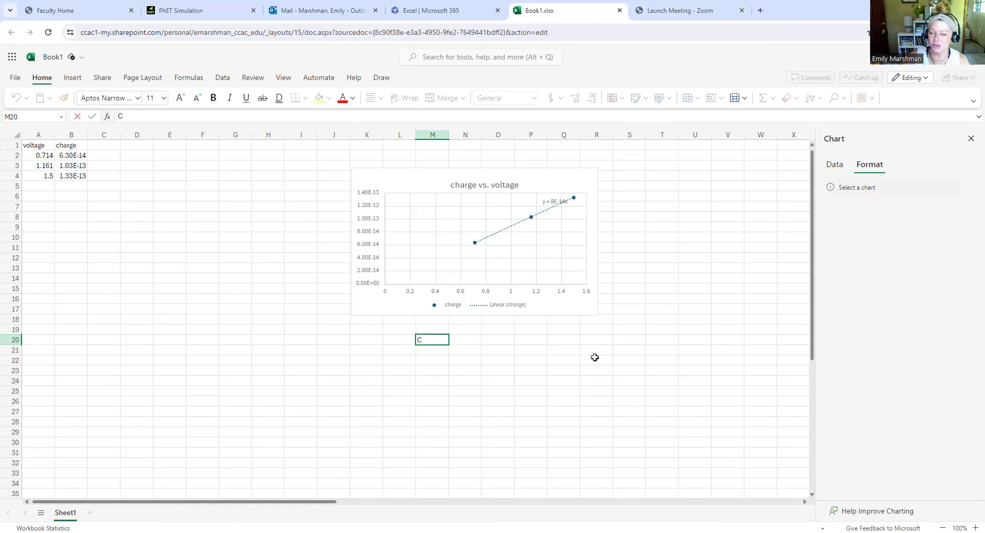
type("=")
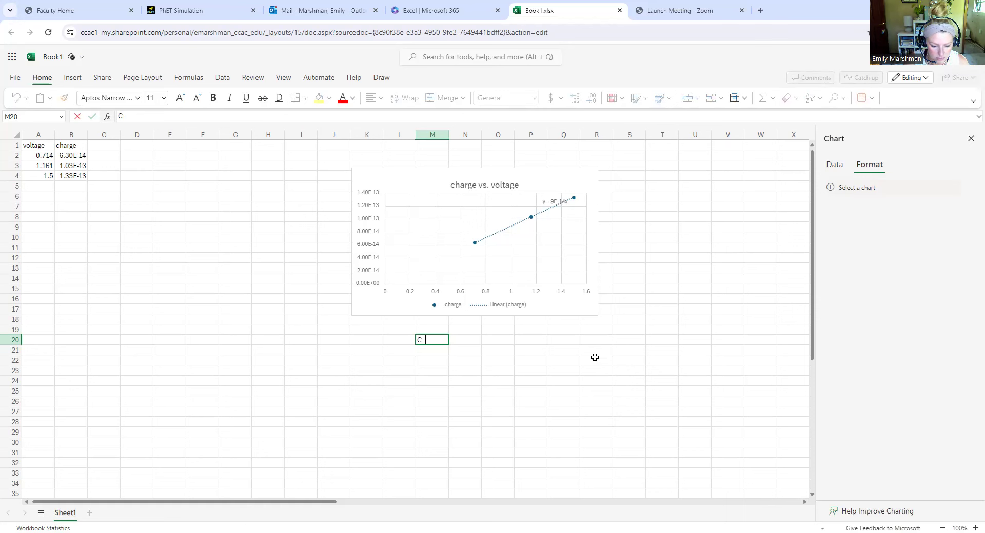
type("Q/v")
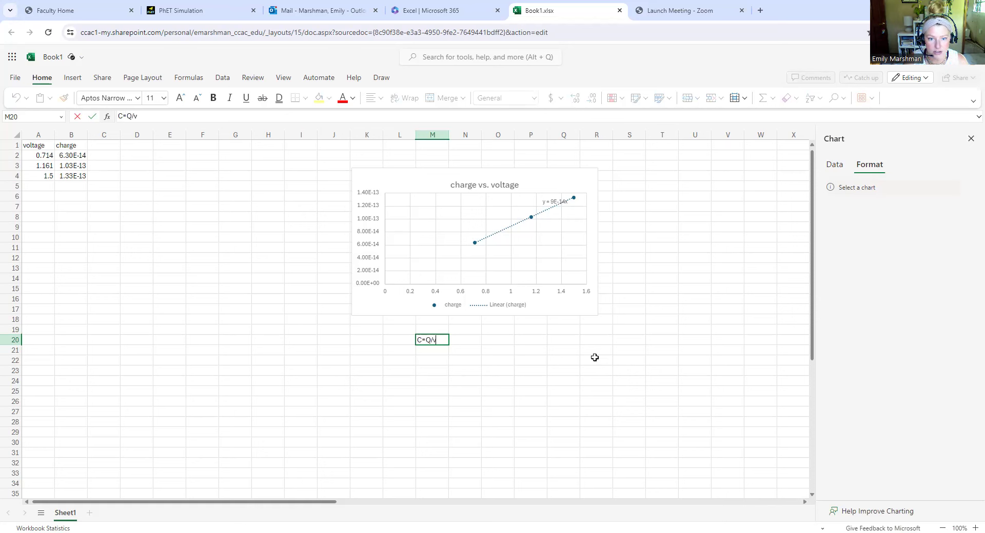
type("V")
key("Return")
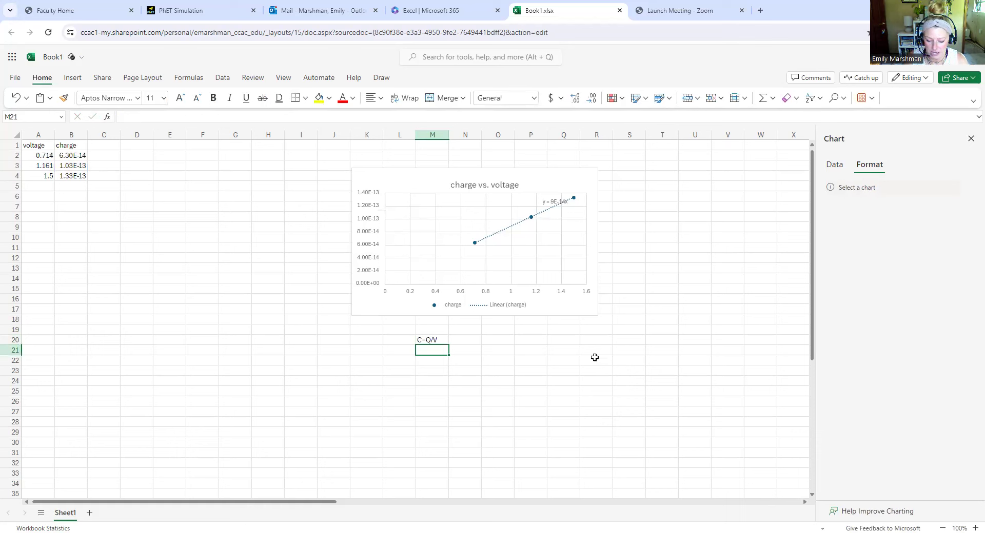
type("Q")
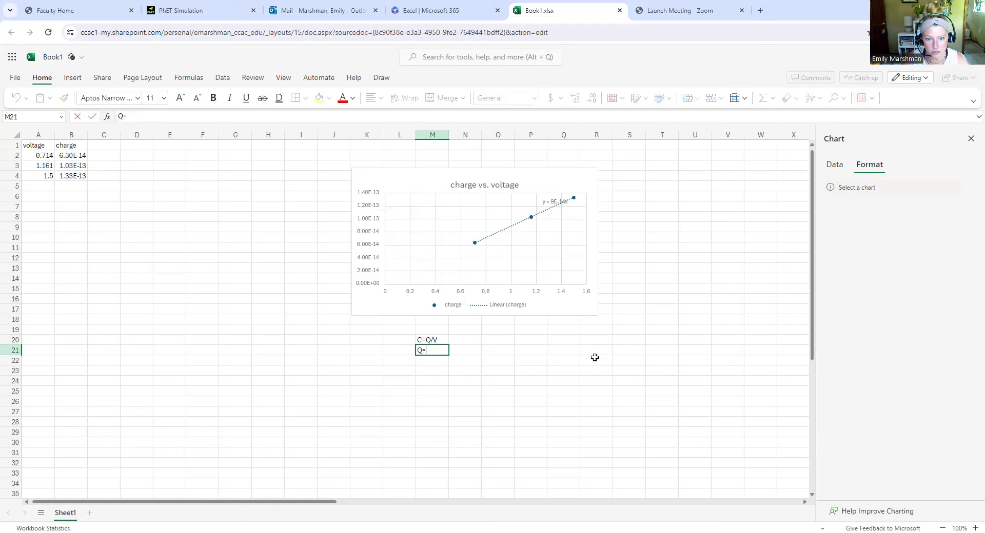
type("=CV")
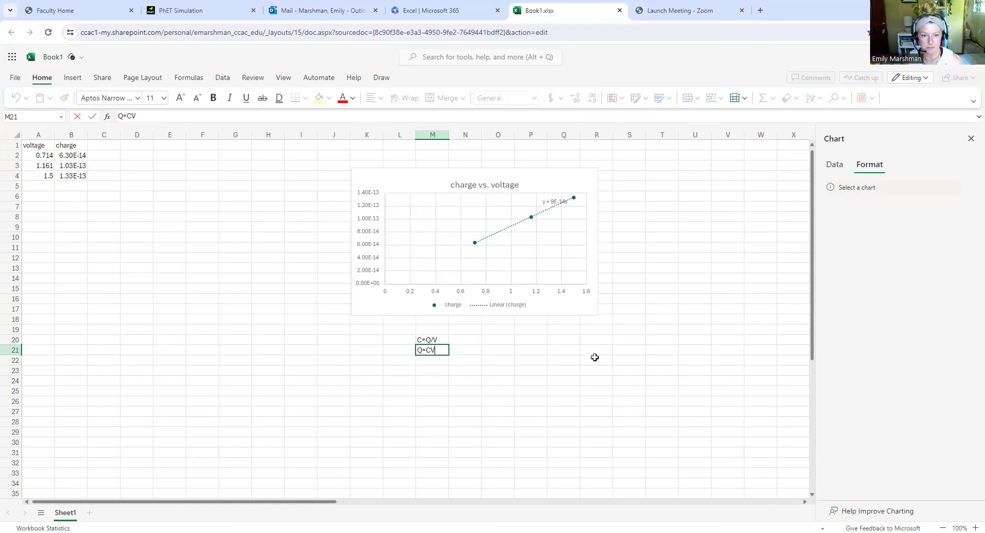
Step: Enter the line equation y=mX+b in cell M22 and remove its +b term
left_click(423, 361)
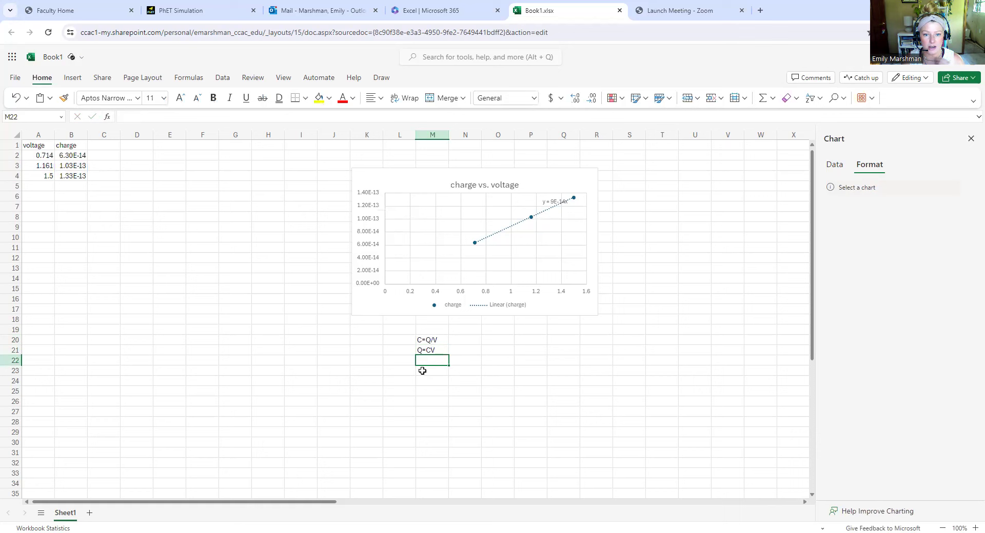
type("y=mX+b")
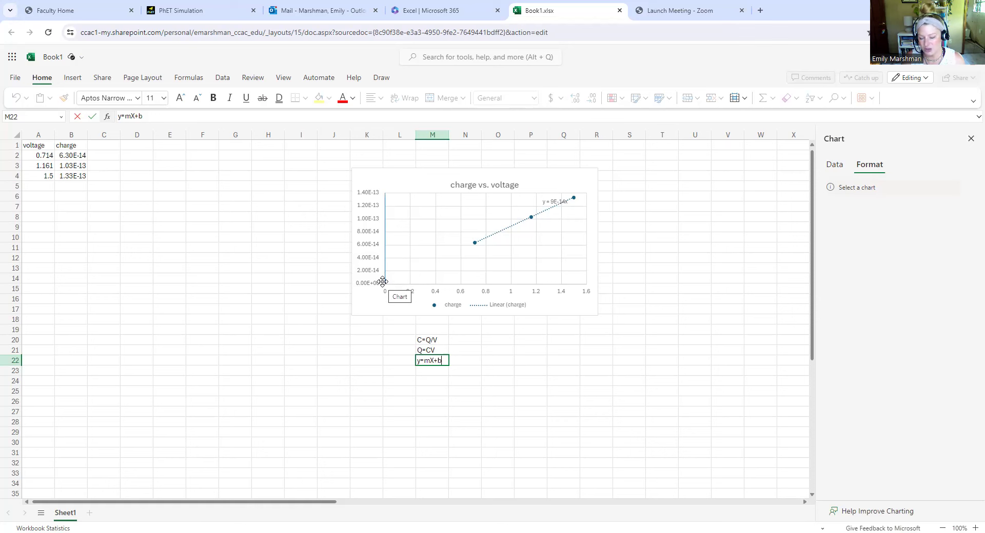
key("BackSpace")
key("BackSpace")
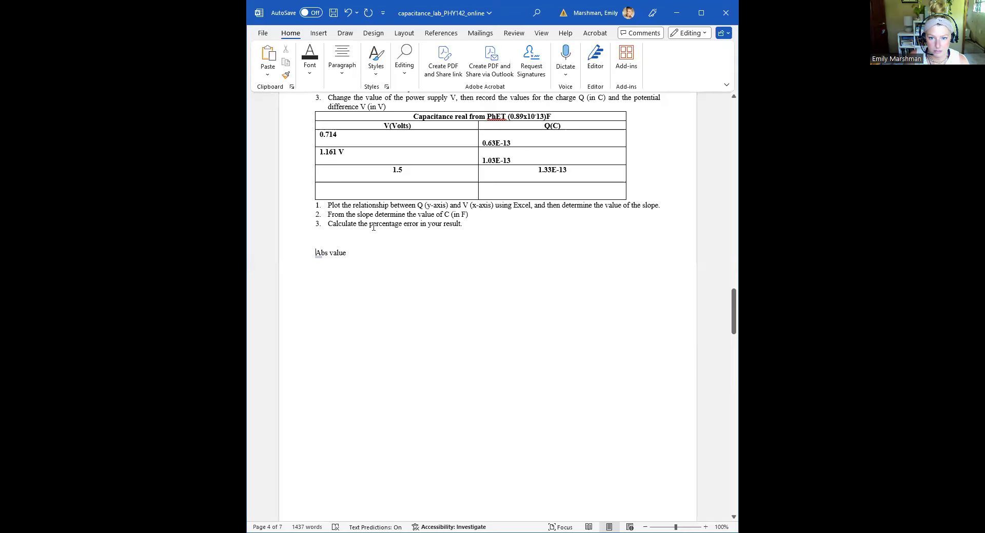
Step: Complete the handout's percent error formula as "Percent error = Abs value(experimental – actual value)/actual value", followed by a multiplication sign
type("percen")
type("t en")
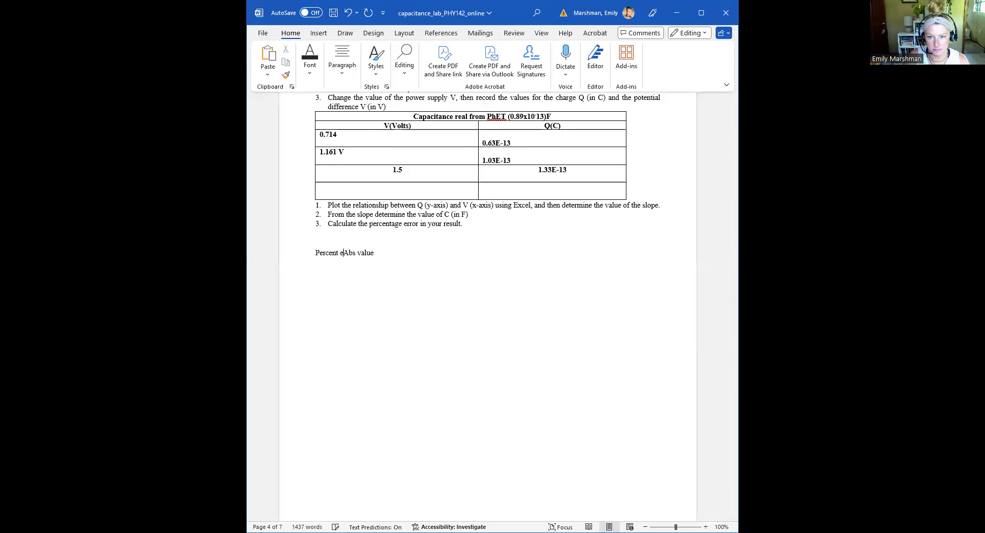
type("ror =")
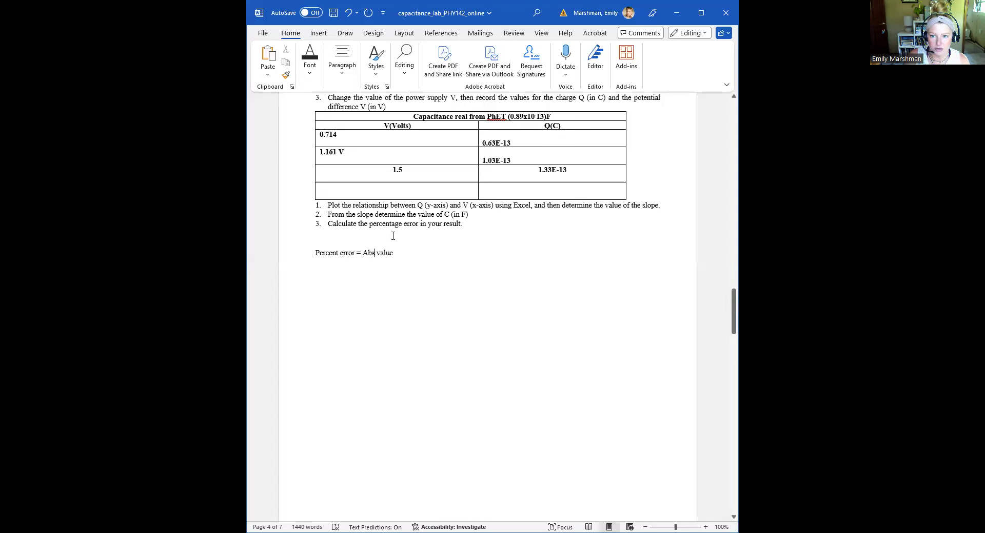
type("(experimental")
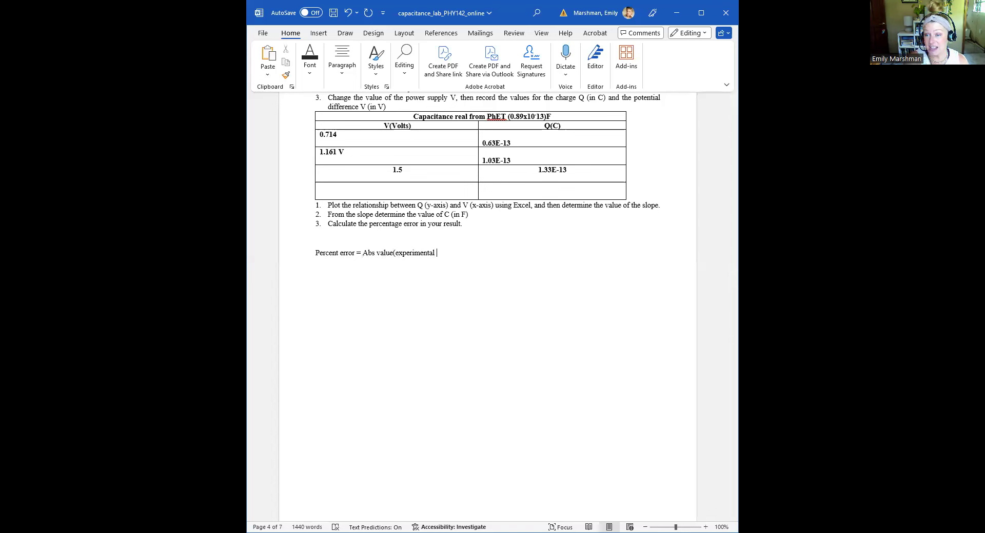
type("- actual value)")
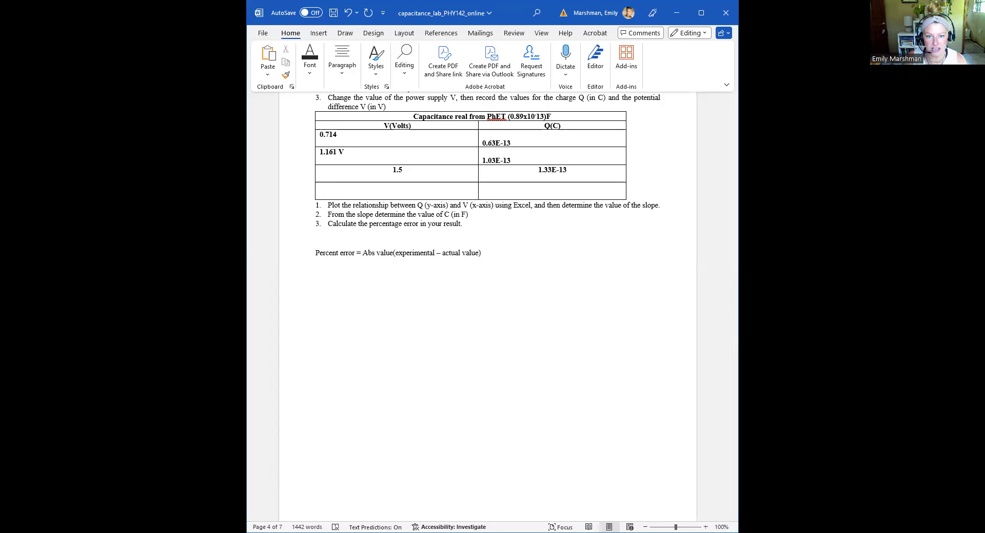
type("/")
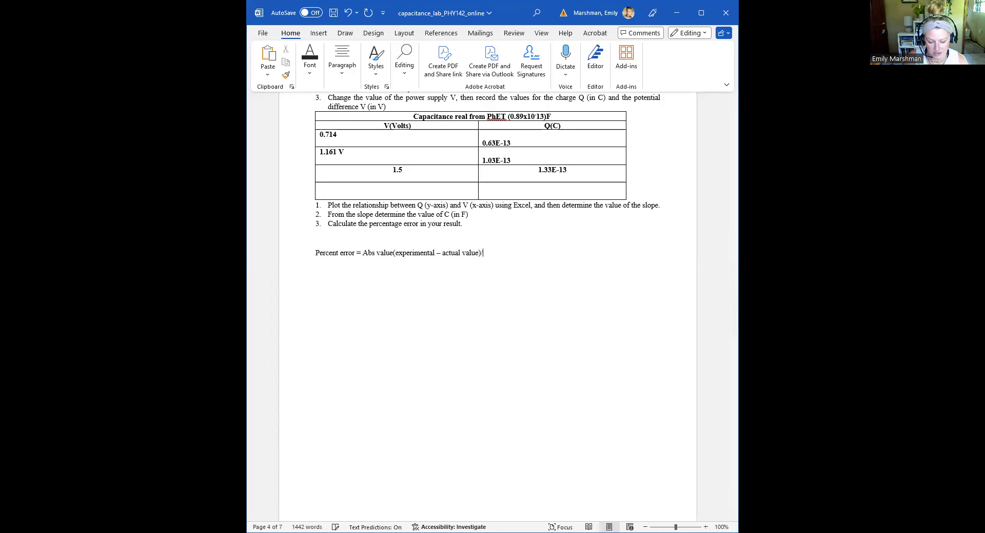
type("actual value")
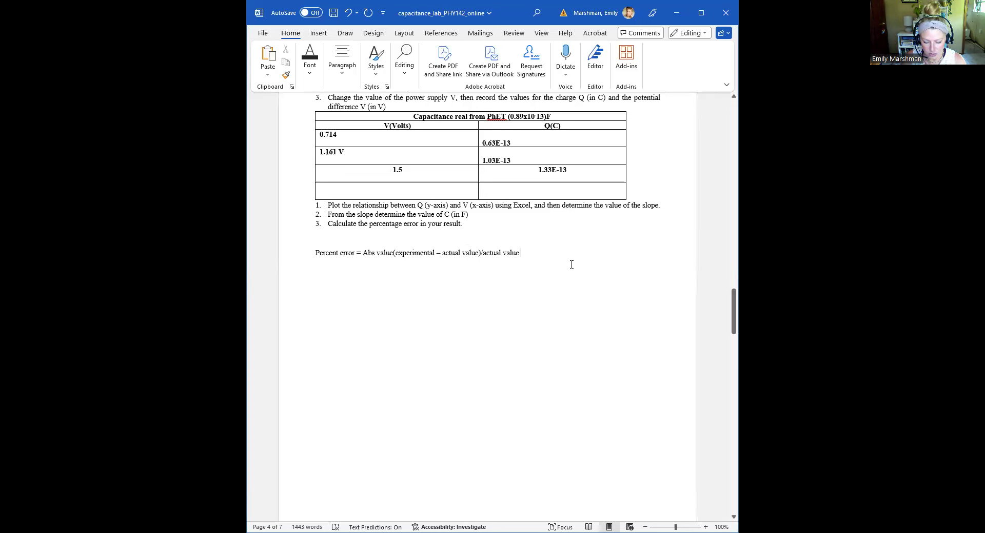
type("*")
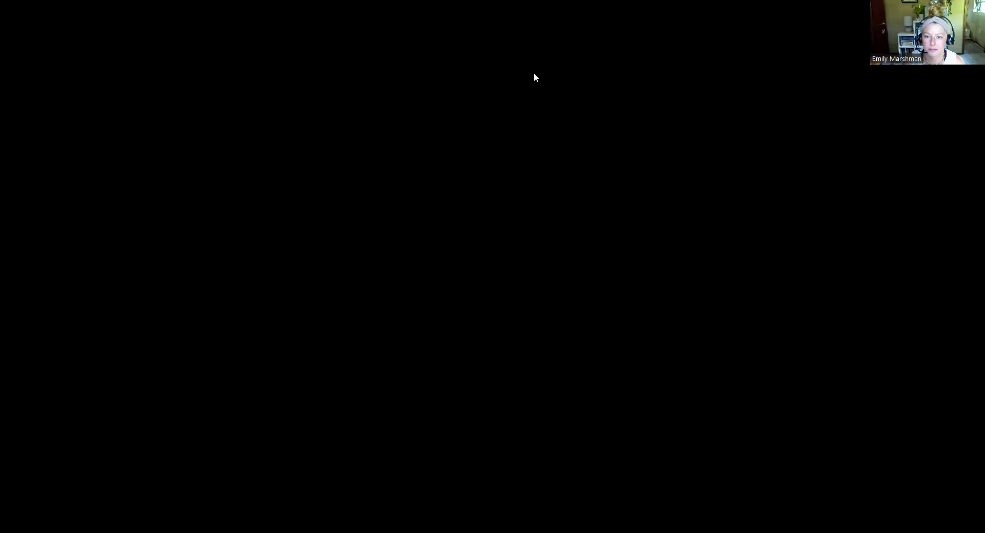
Step: Switch to the PhET Capacitor Lab, move both voltmeter probes away from the plates and set the battery to 0 V
scroll(488, 330, "down", 10)
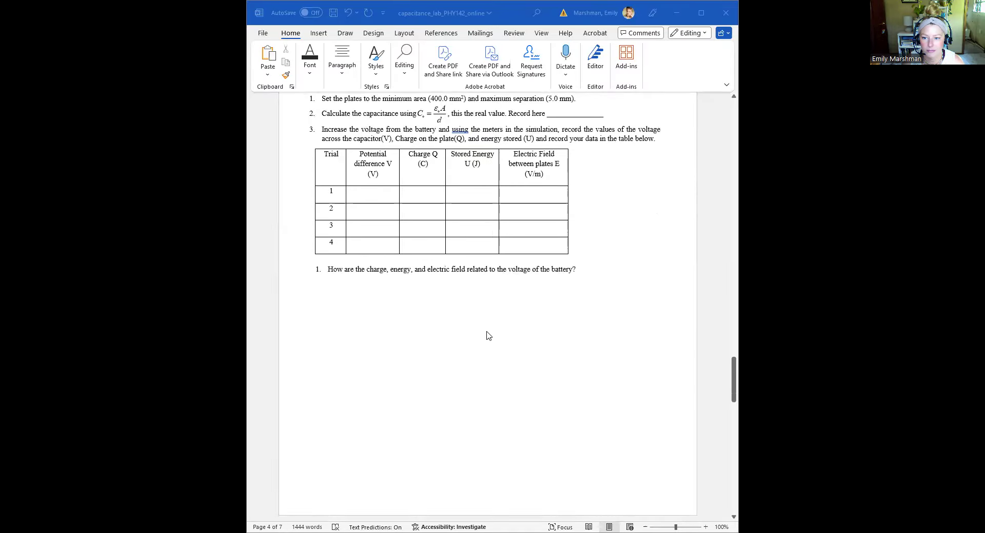
scroll(488, 337, "down", 8)
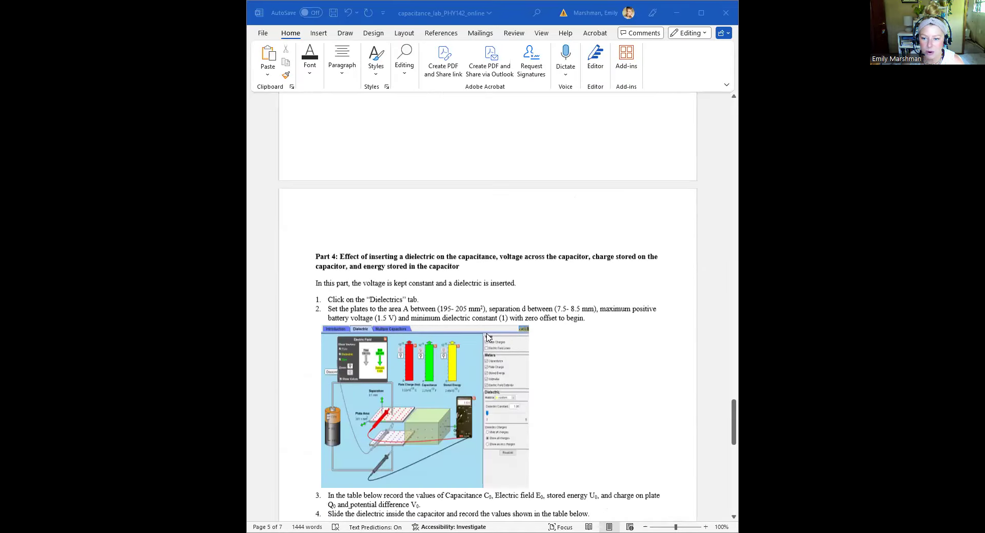
scroll(486, 340, "down", 8)
scroll(486, 341, "up", 15)
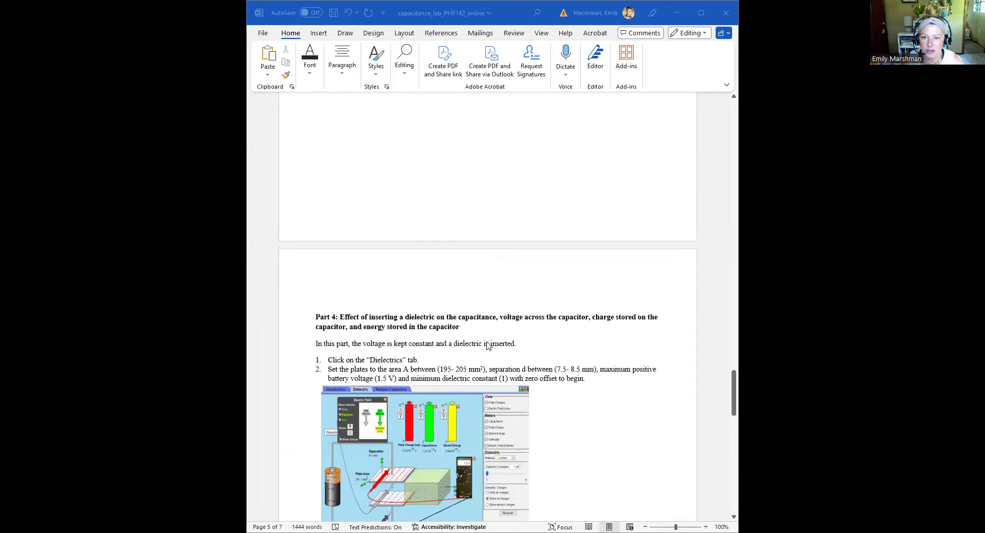
scroll(488, 349, "up", 1)
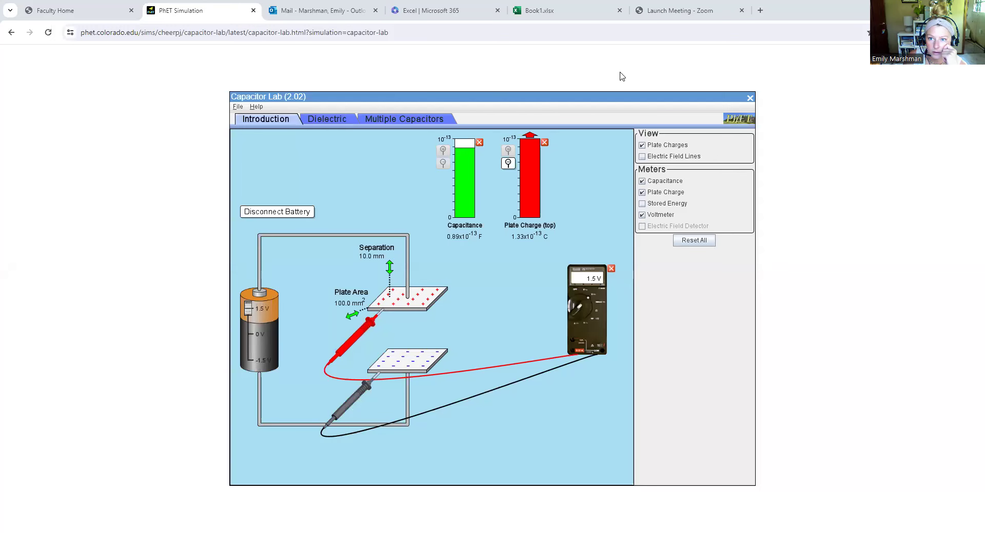
left_click_drag(340, 338, 501, 421)
left_click_drag(366, 395, 494, 407)
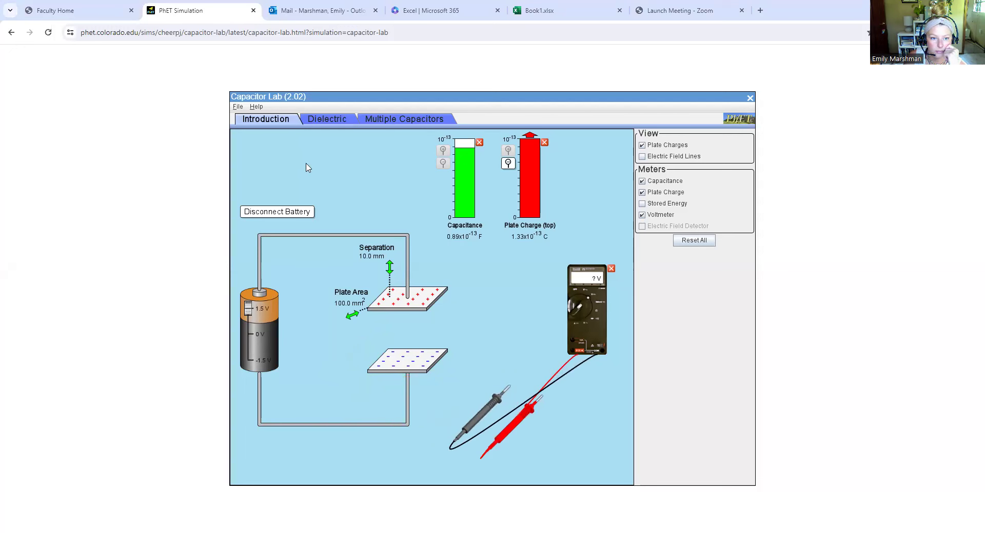
left_click_drag(248, 308, 248, 335)
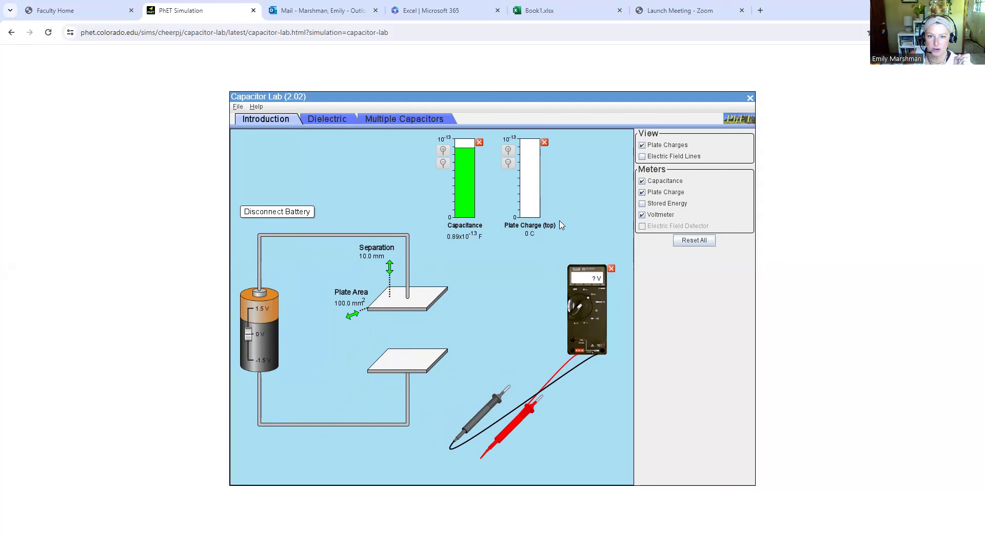
Step: Display the stored energy meter and the electric field lines in the simulation
left_click(642, 204)
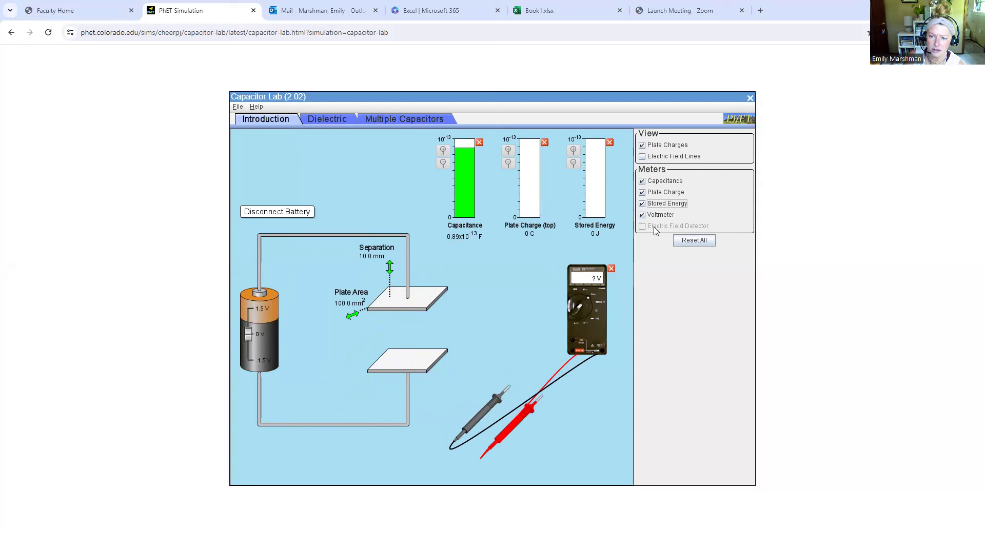
left_click(641, 156)
left_click(642, 156)
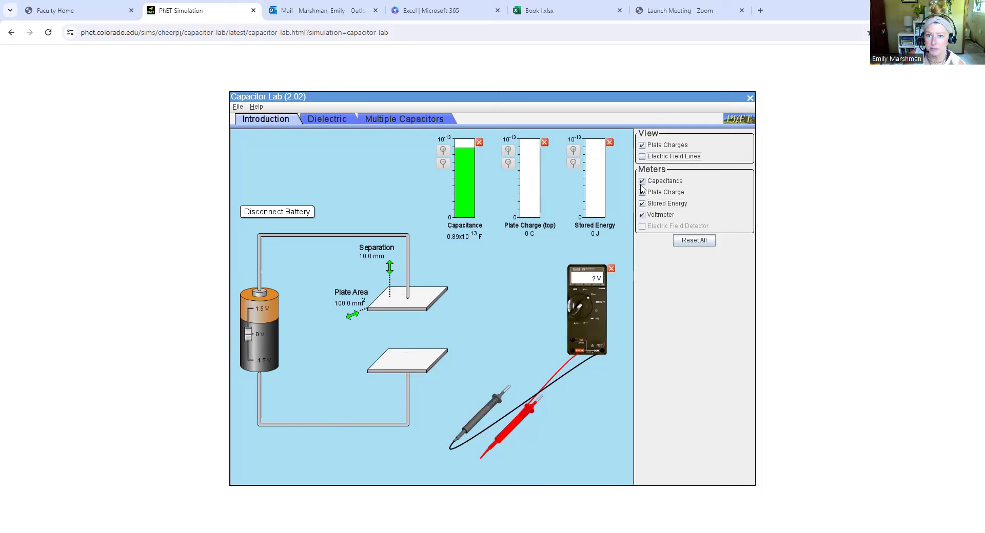
left_click(642, 157)
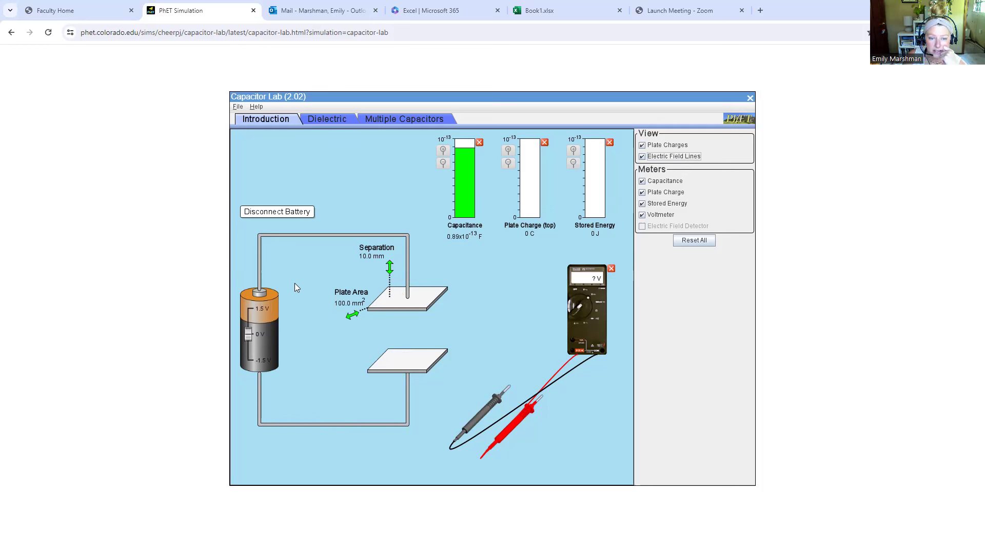
Step: Raise the battery voltage in stages from 0 V to 1.5 V
mouse_move(247, 338)
left_mouse_down()
mouse_move(249, 313)
mouse_move(249, 330)
left_mouse_up()
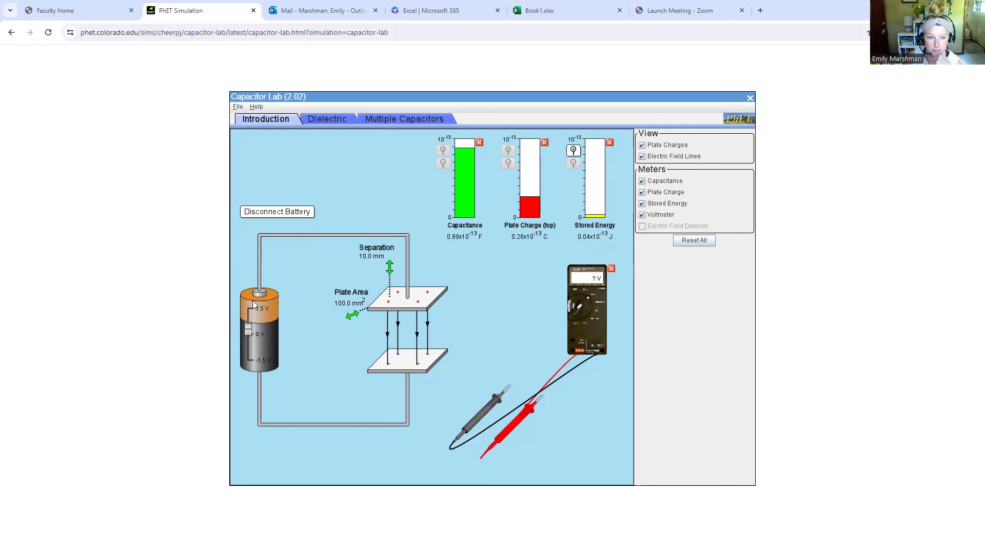
left_click_drag(248, 332, 248, 321)
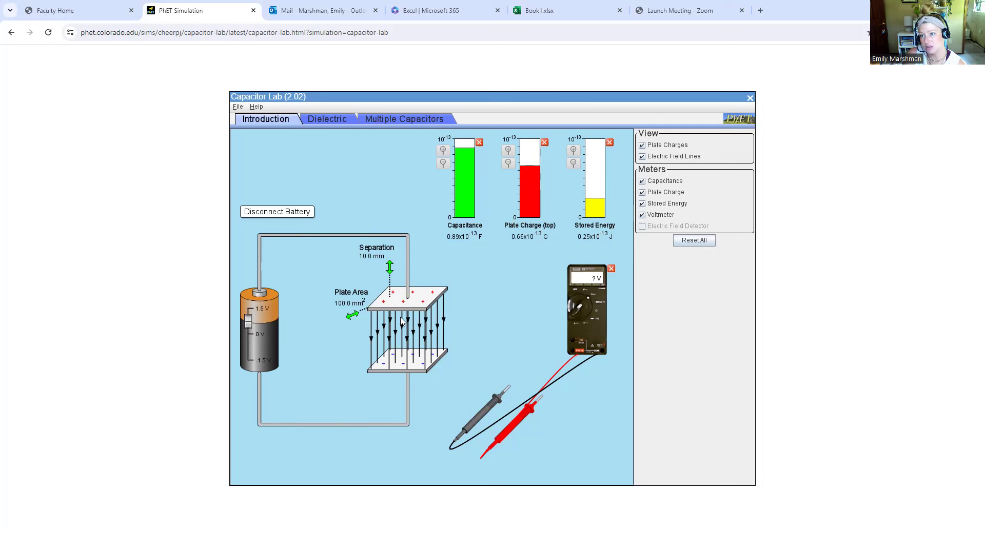
left_click_drag(248, 321, 248, 308)
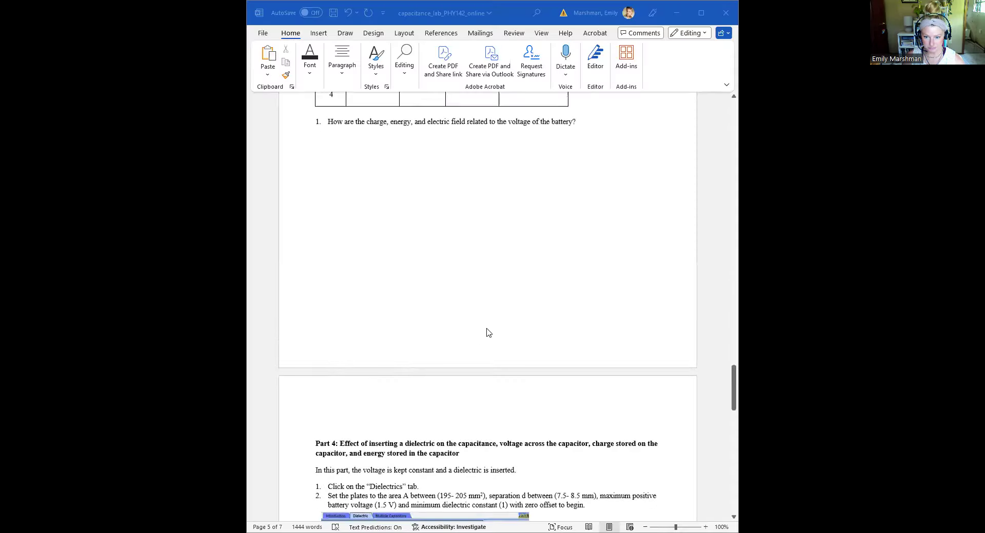
Step: In the Dielectric simulation, set plate area to 198.7 mm², separation to 7.7 mm, dielectric offset to 20.0 mm and battery to 1.5 V
scroll(489, 332, "down", 5)
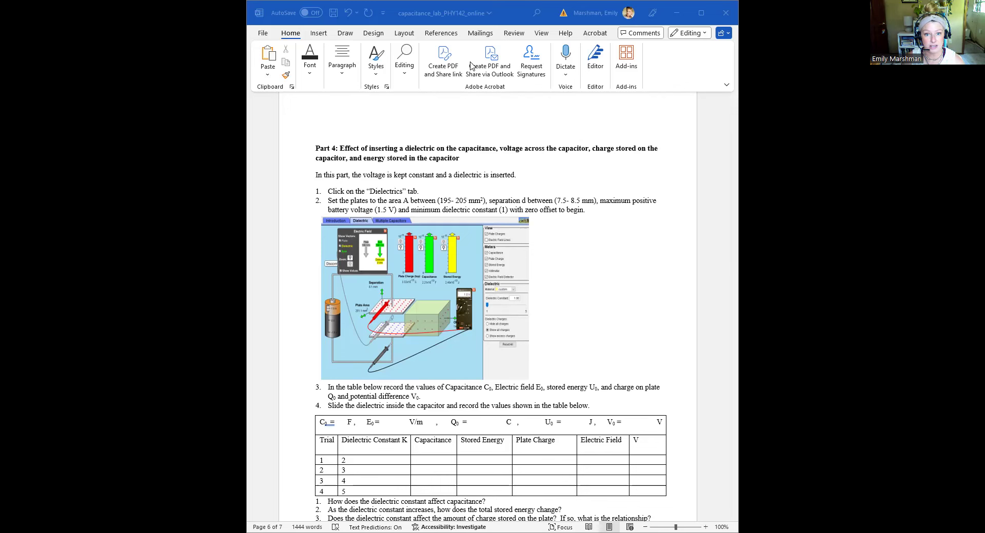
scroll(605, 282, "down", 1)
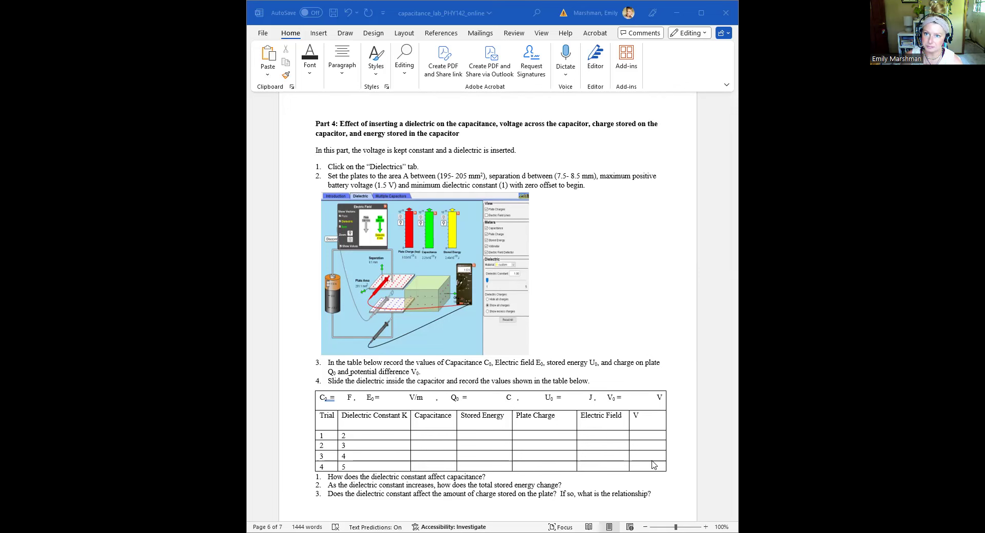
scroll(615, 448, "down", 2)
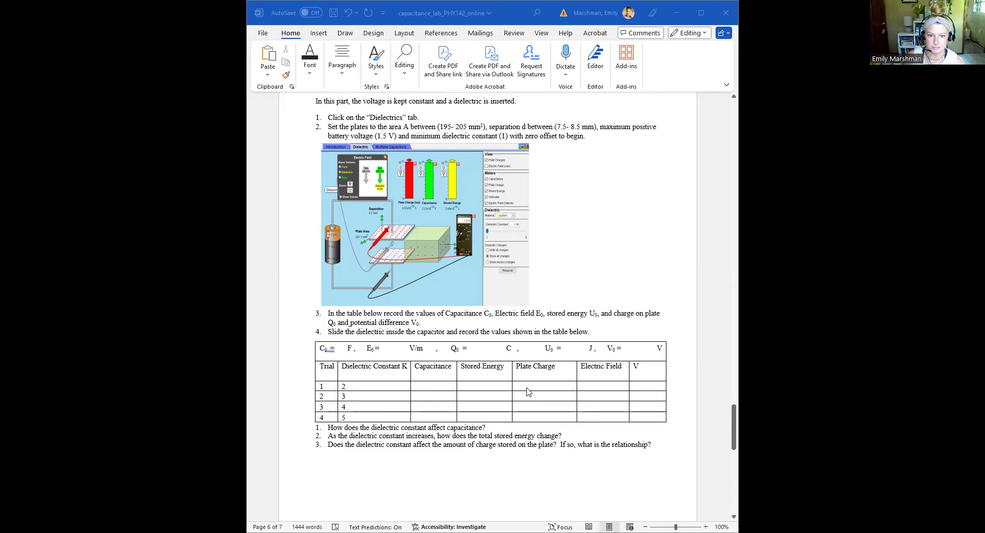
scroll(498, 295, "up", 2)
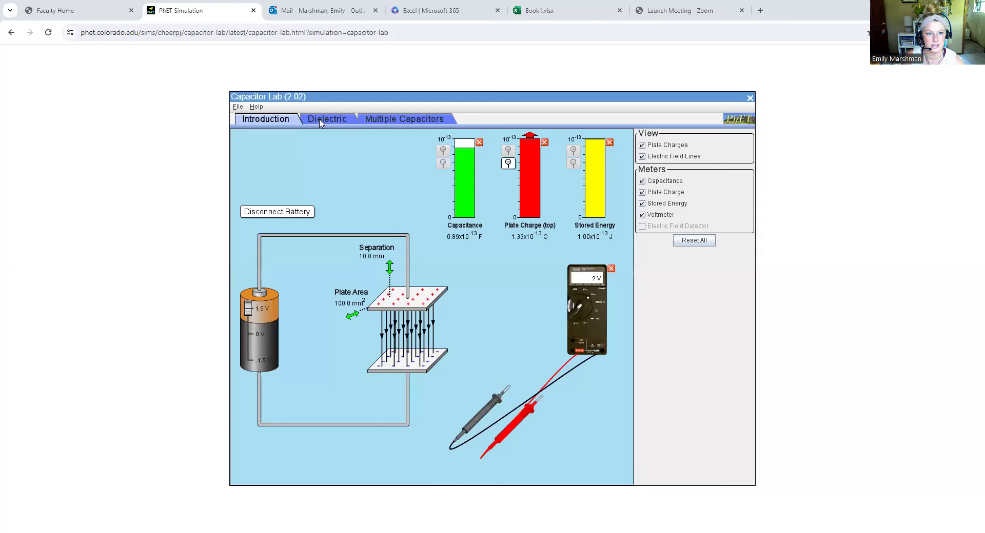
left_click(320, 121)
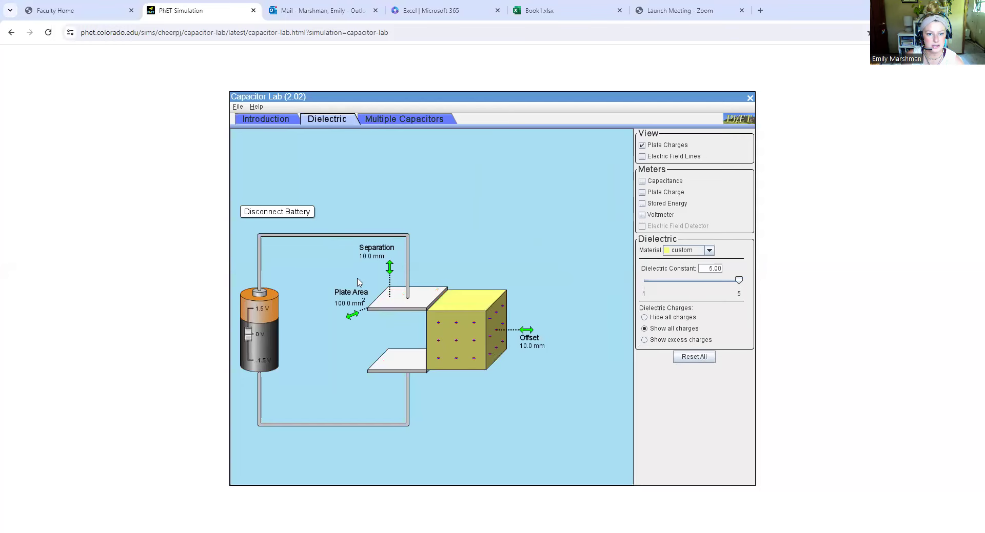
left_click_drag(357, 318, 338, 323)
mouse_move(382, 271)
left_mouse_down()
mouse_move(382, 293)
mouse_move(382, 275)
left_mouse_up()
left_click_drag(437, 353, 494, 353)
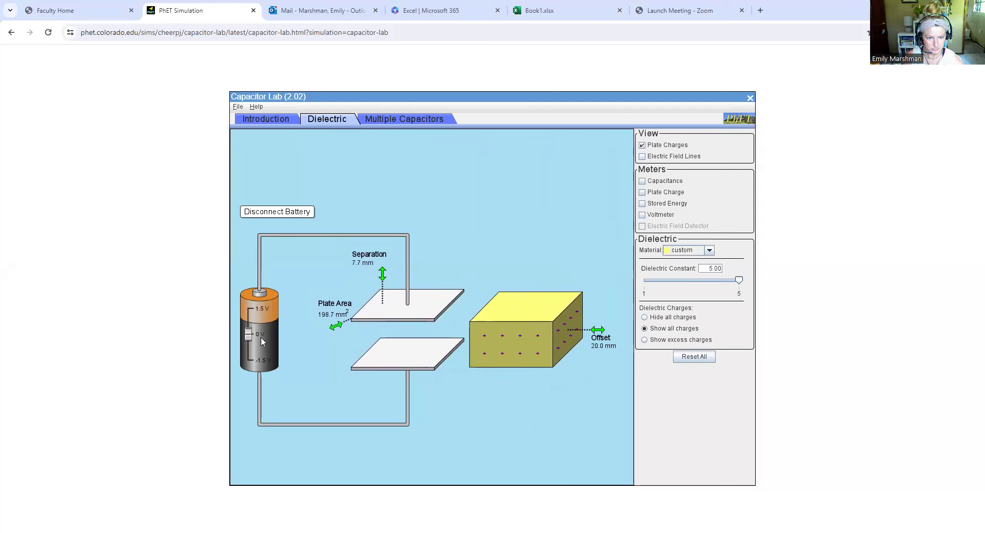
left_click_drag(248, 335, 249, 302)
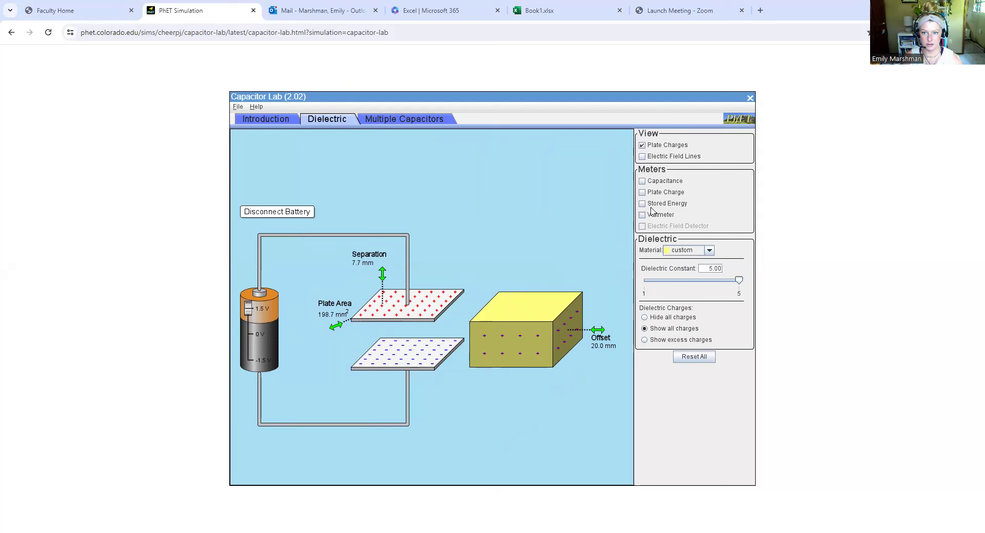
Step: Show the electric field lines and set the custom material's dielectric constant to 2
left_click(642, 157)
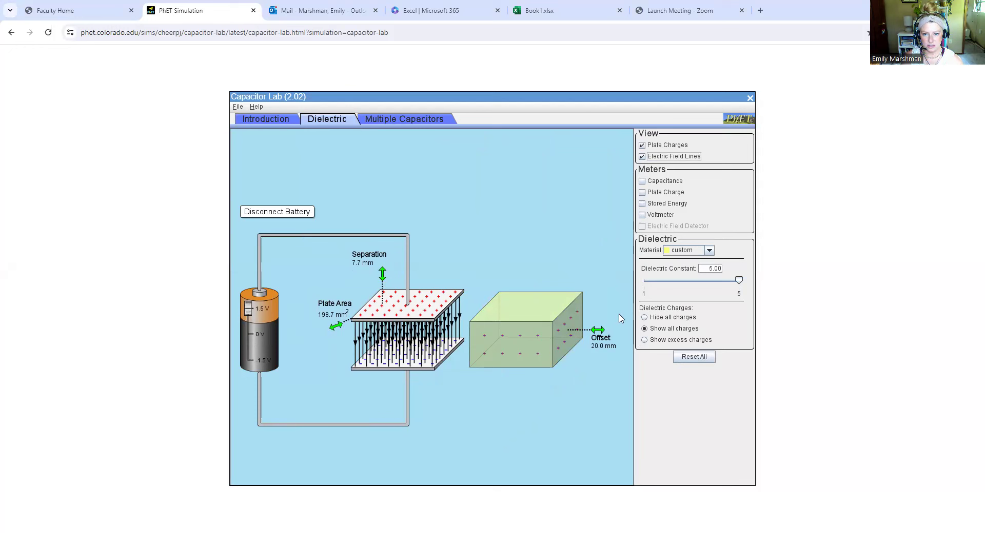
left_click_drag(739, 286, 650, 285)
double_click(706, 269)
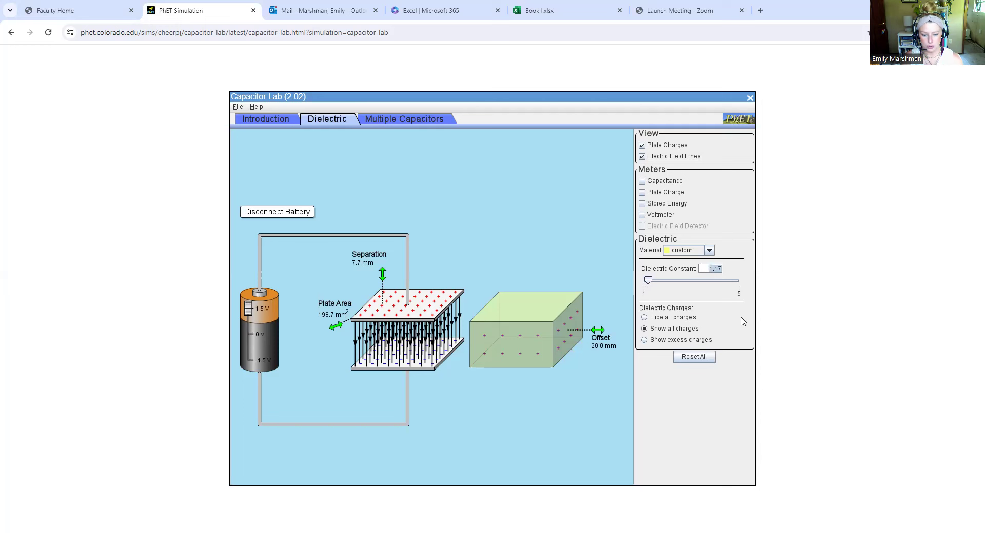
type("2")
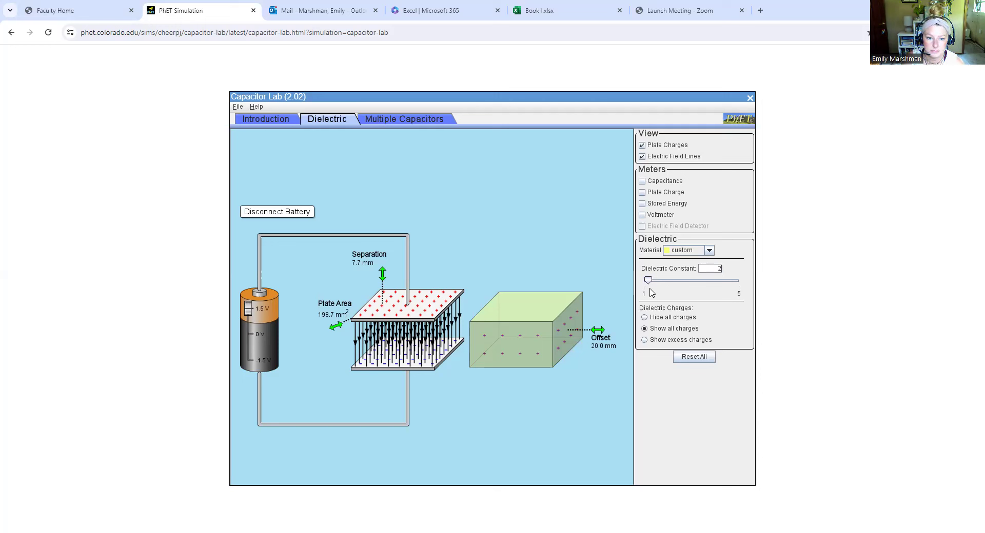
left_click(708, 270)
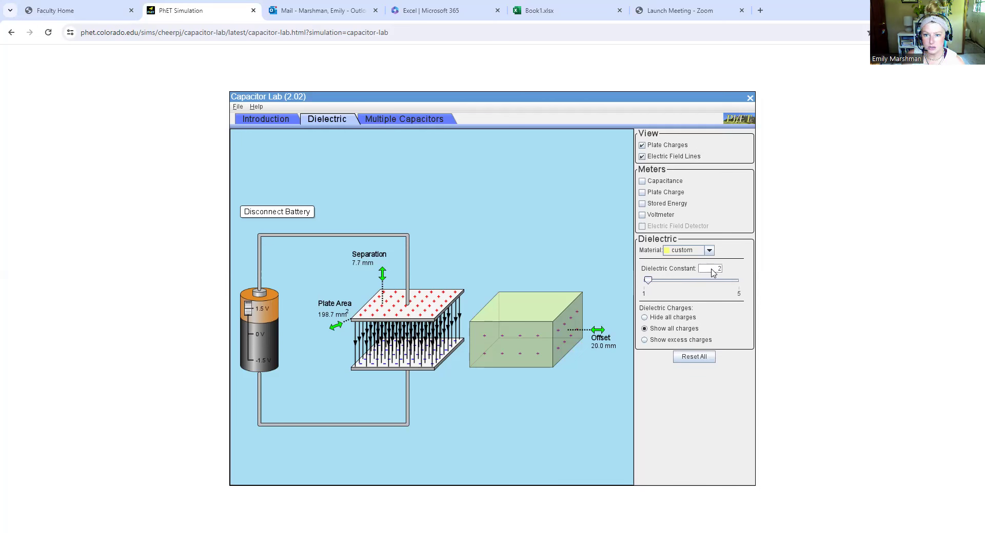
Step: Display the plate charge, stored energy and capacitance meters for the dielectric setup
left_click(642, 192)
left_click(642, 204)
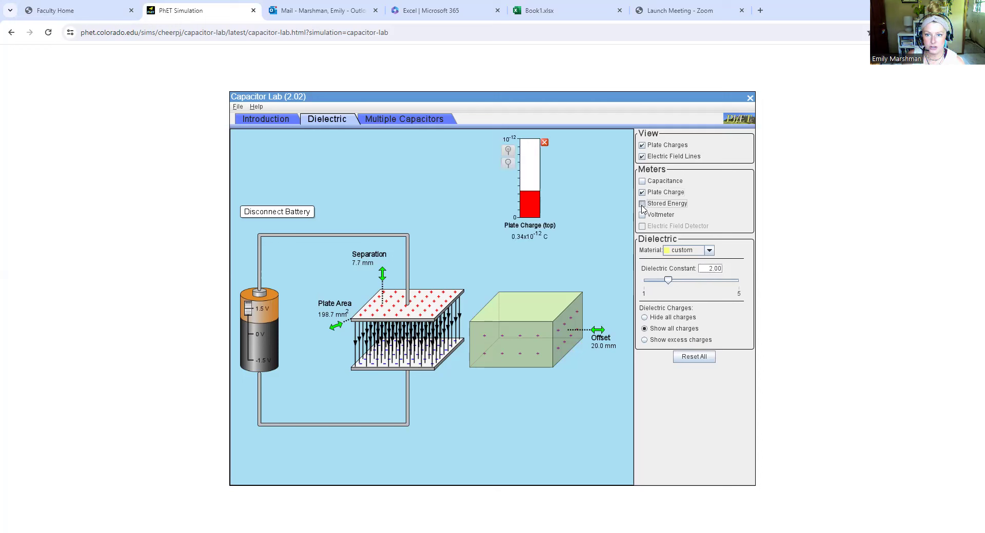
left_click(641, 181)
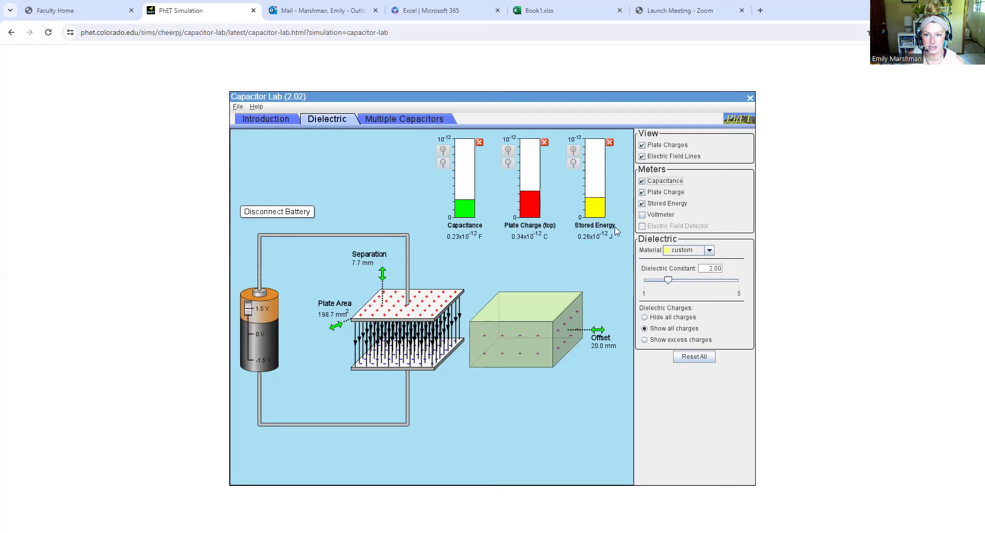
Step: Connect a voltmeter across the plates and slide the dielectric fully between them, to an offset of 0.0 mm
left_click(642, 215)
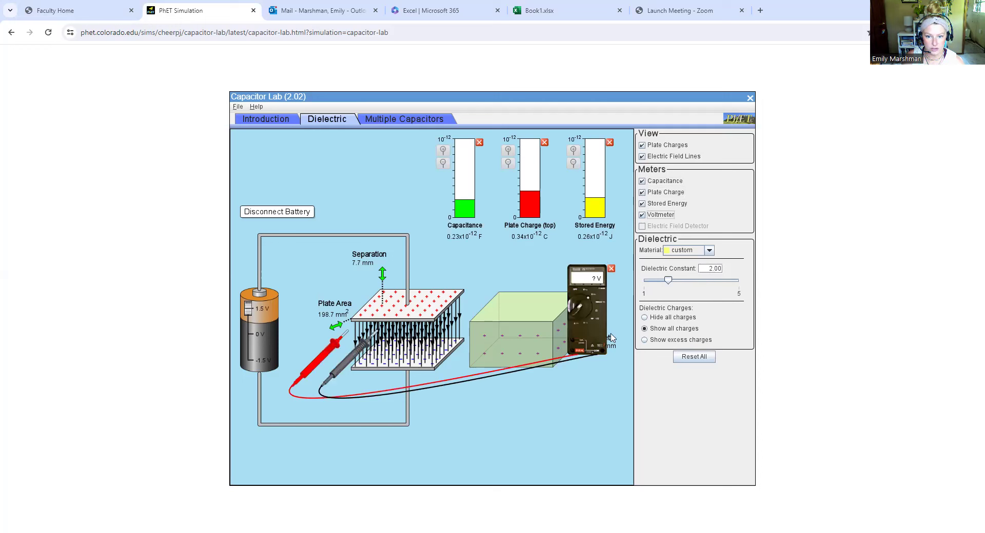
left_click_drag(612, 338, 605, 437)
left_click_drag(357, 355, 321, 369)
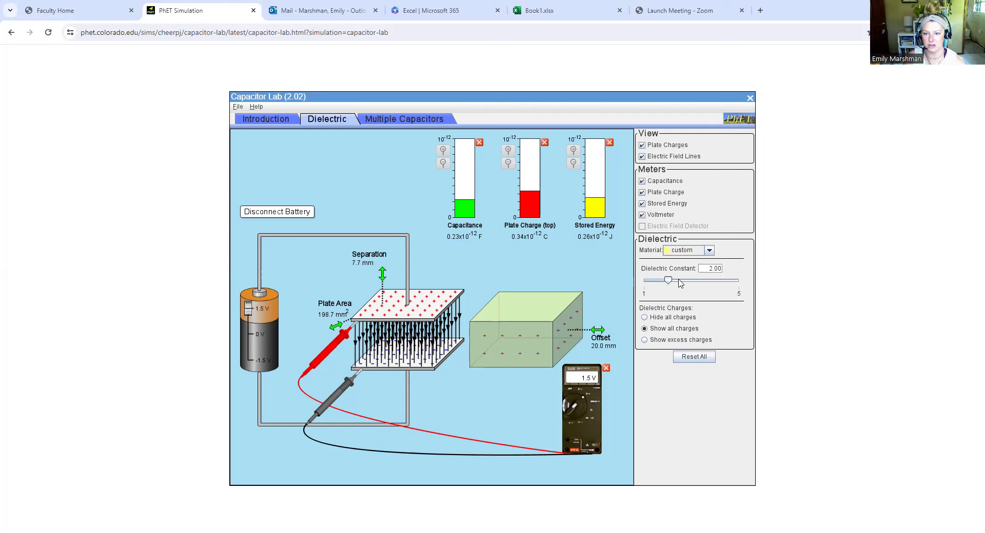
left_click_drag(524, 340, 395, 343)
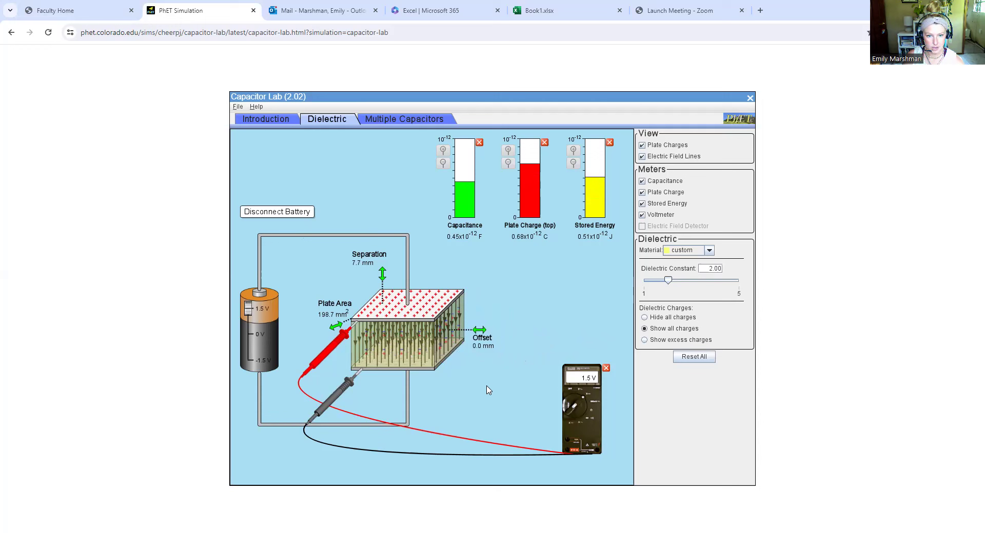
Step: Slide the custom dielectric fully between the plates, to an offset of 0.0 mm, and examine the field lines inside it
left_click_drag(496, 343, 396, 343)
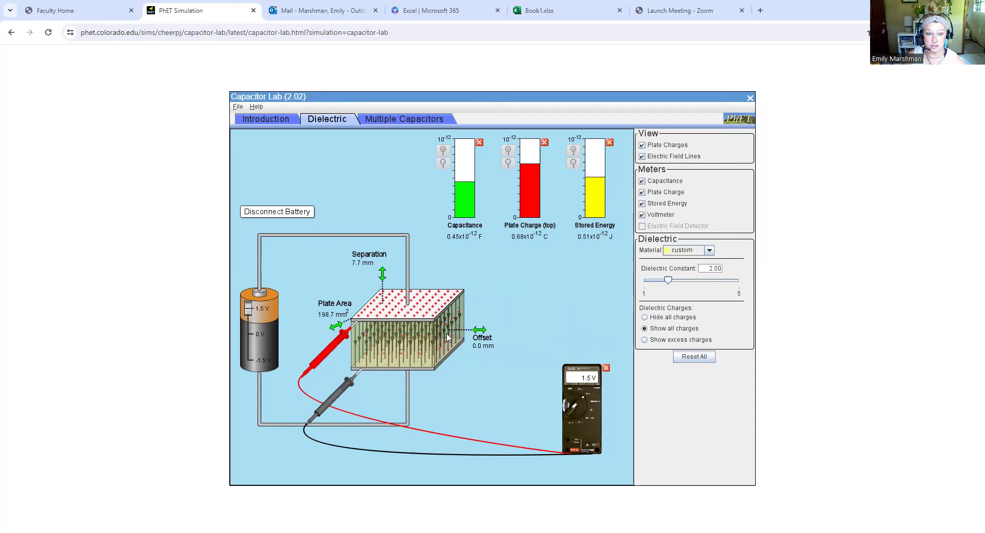
left_click_drag(395, 352, 370, 345)
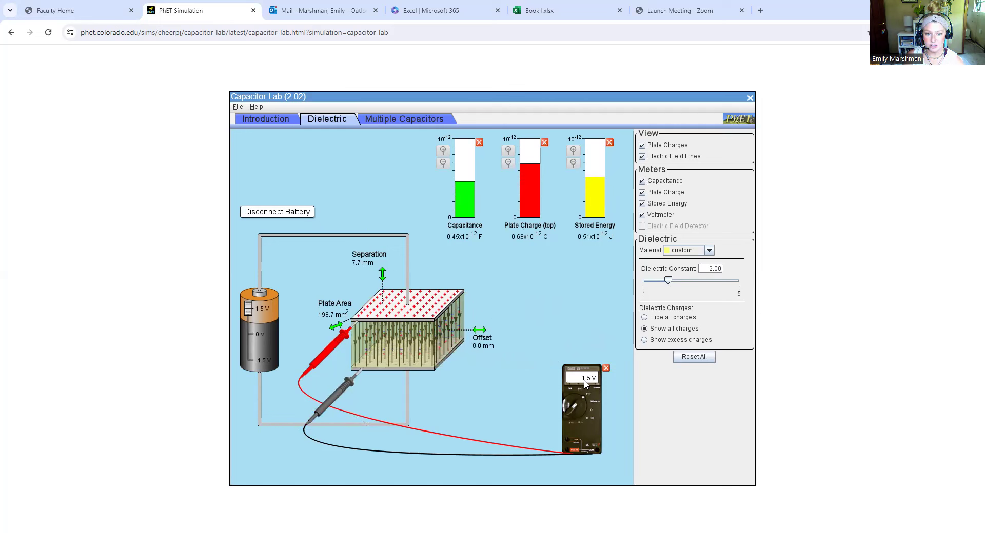
left_click_drag(413, 354, 380, 340)
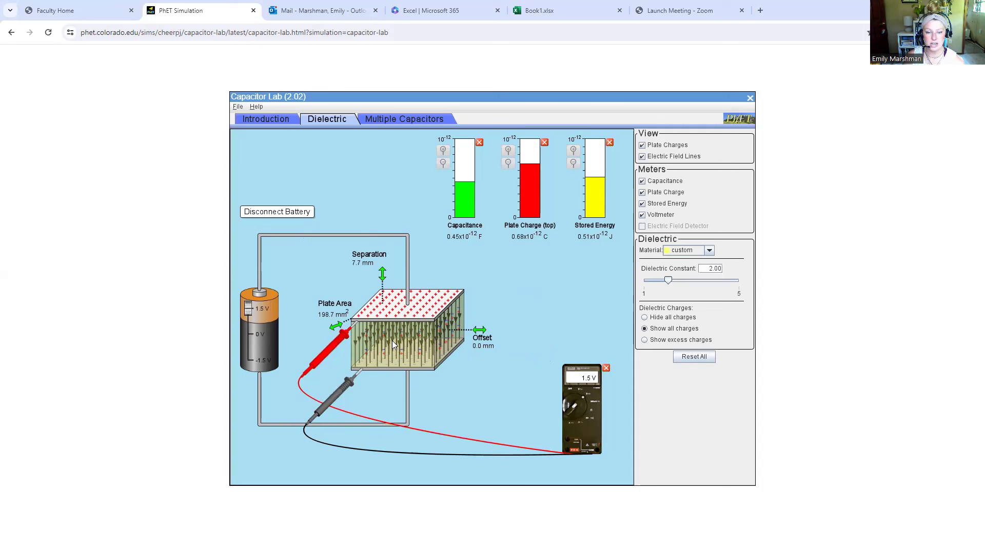
mouse_move(403, 343)
left_mouse_down()
mouse_move(466, 340)
mouse_move(409, 342)
left_mouse_up()
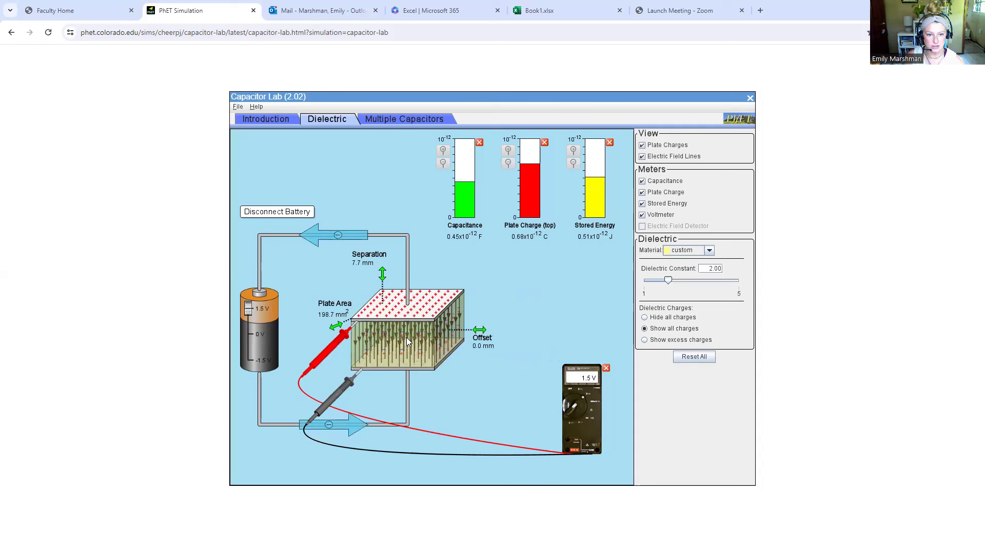
Step: Hide the electric field lines to examine the dielectric's charges between the plates, and show the field lines again
left_click(642, 157)
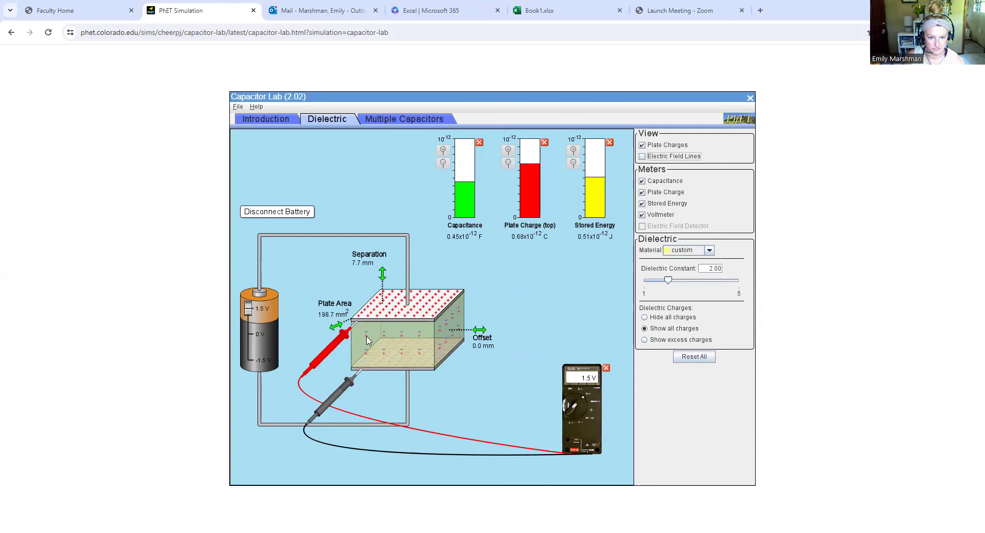
mouse_move(367, 337)
left_mouse_down()
mouse_move(468, 352)
mouse_move(368, 350)
left_mouse_up()
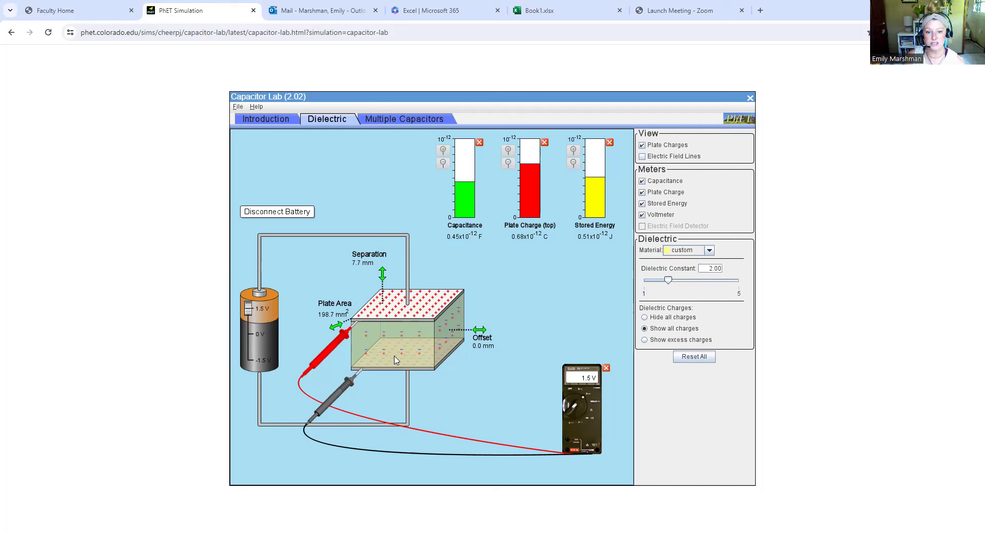
left_click_drag(388, 350, 368, 345)
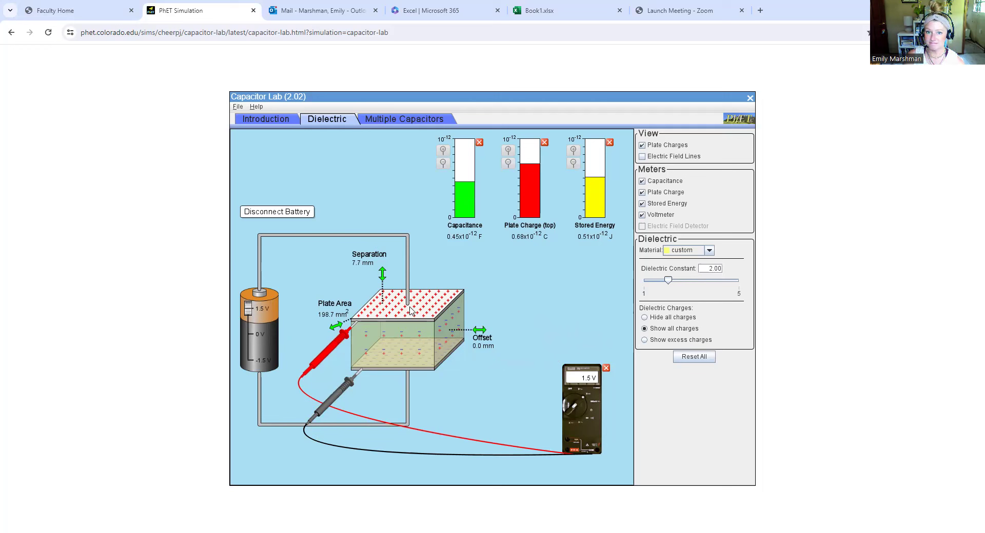
left_click_drag(398, 341, 380, 319)
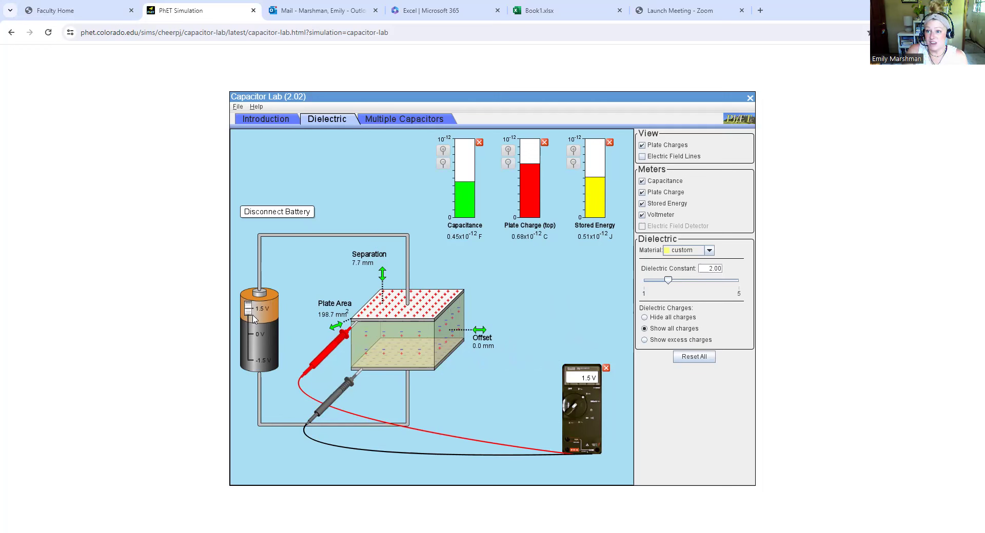
left_click_drag(410, 353, 373, 343)
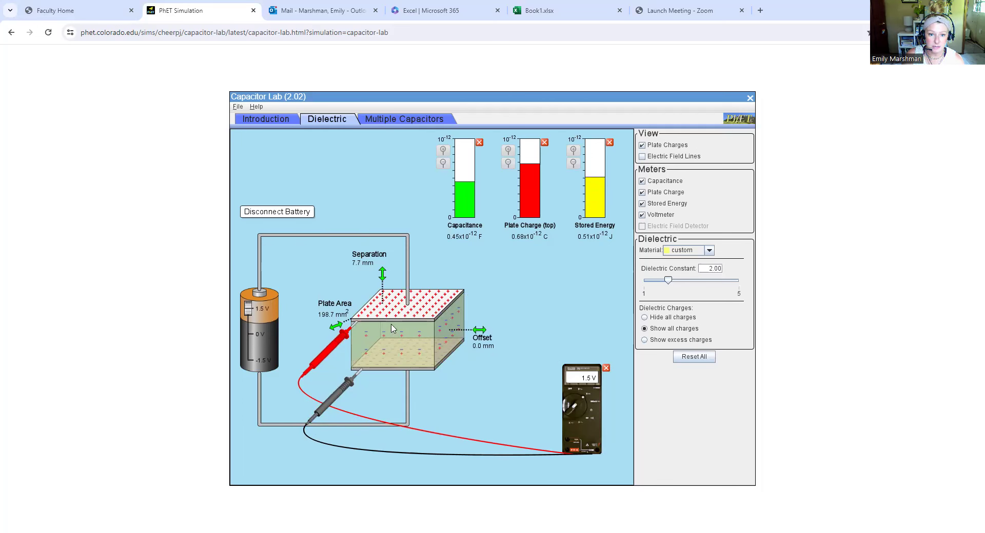
mouse_move(376, 341)
left_mouse_down()
mouse_move(499, 342)
mouse_move(369, 333)
left_mouse_up()
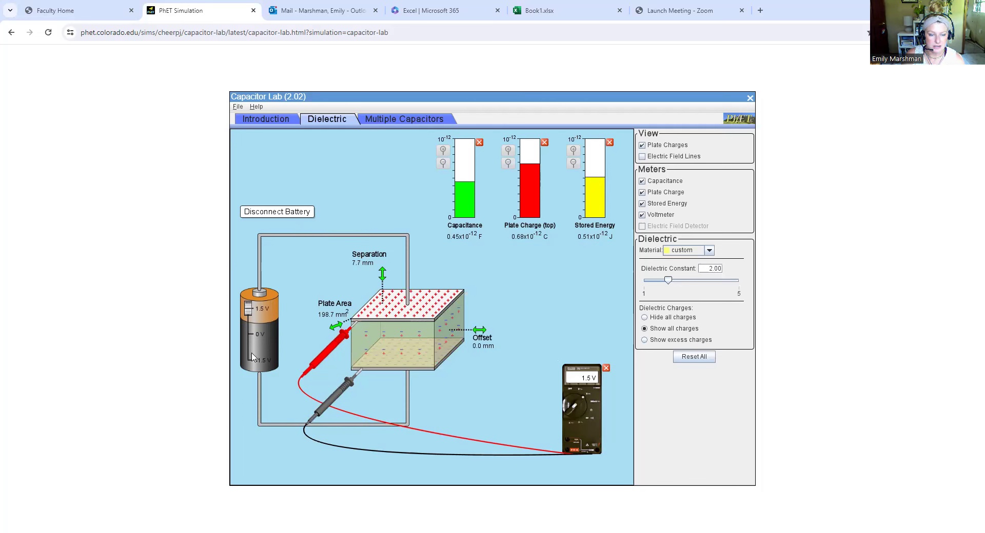
left_click(658, 156)
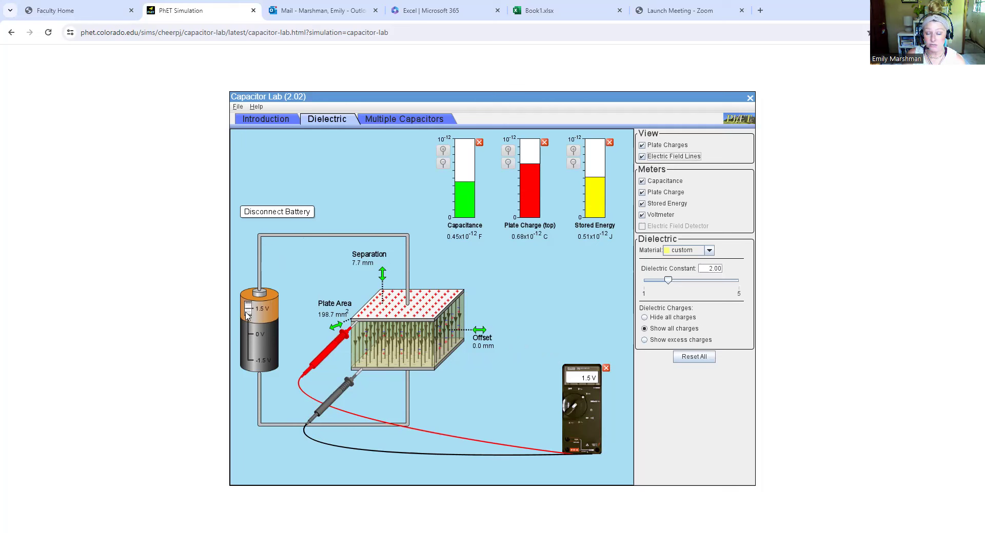
left_click_drag(401, 342, 357, 365)
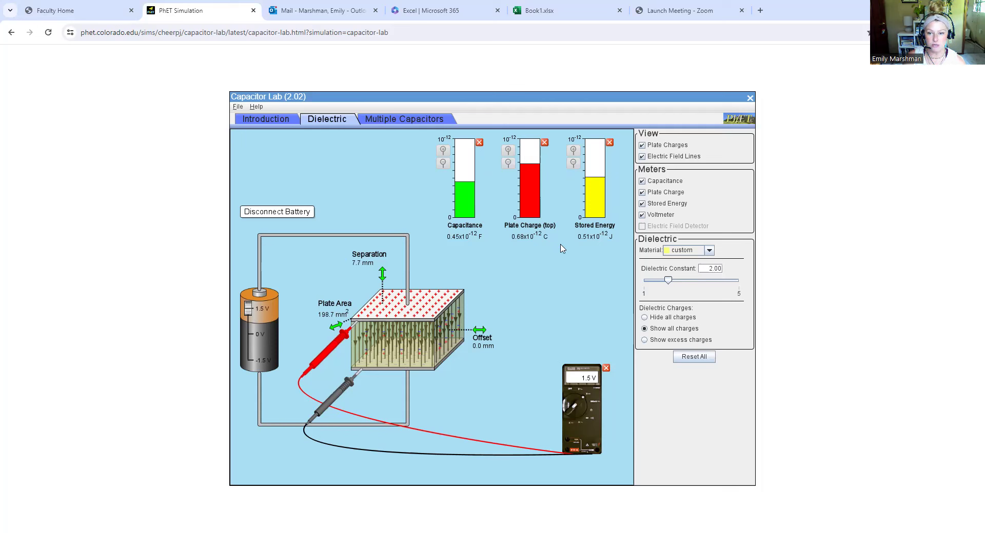
Step: Pull the dielectric out to 20.0 mm, set its dielectric constant to 2.98 and slide it back to an offset of 0.0 mm
left_click_drag(416, 343, 533, 343)
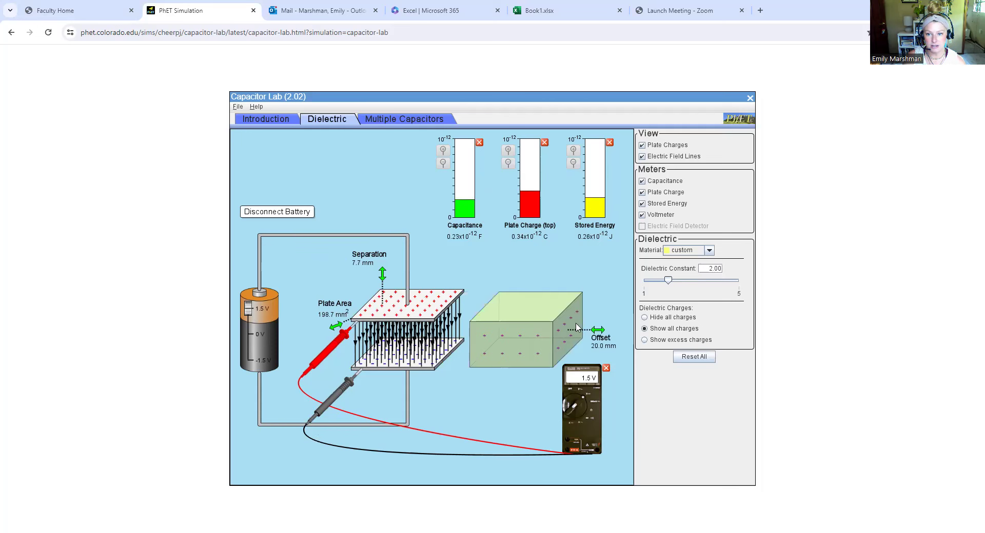
left_click_drag(667, 285, 691, 283)
left_click_drag(523, 325, 404, 333)
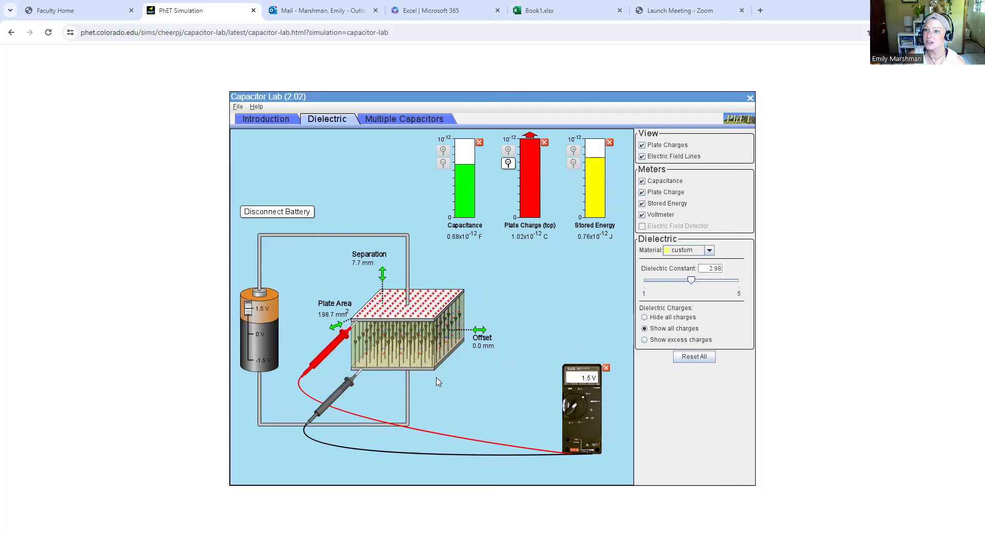
Step: Pull the dielectric out to 20.0 mm, change its material to glass (4.7) and slide it back between the plates
left_click_drag(460, 349, 530, 345)
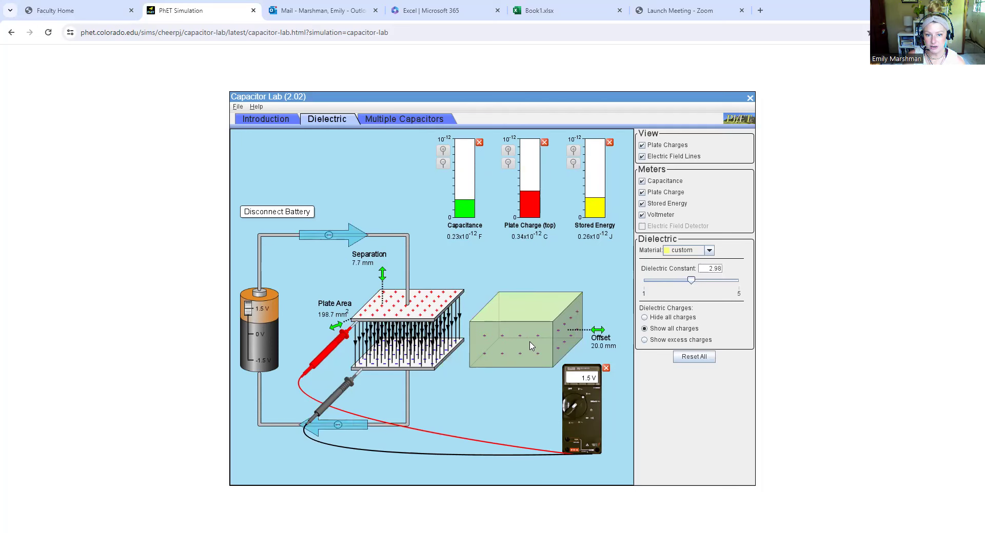
left_click(709, 251)
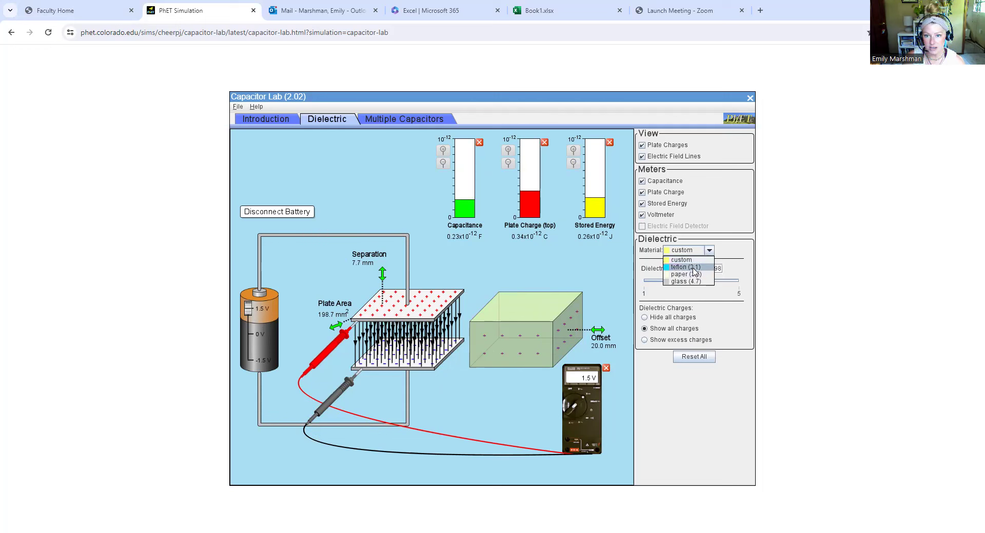
left_click(686, 282)
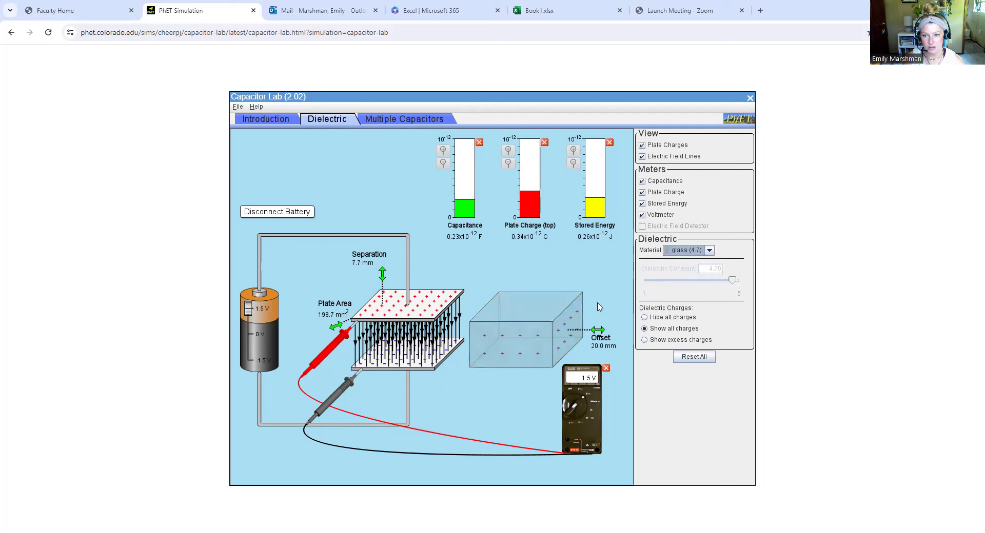
left_click_drag(534, 334, 416, 333)
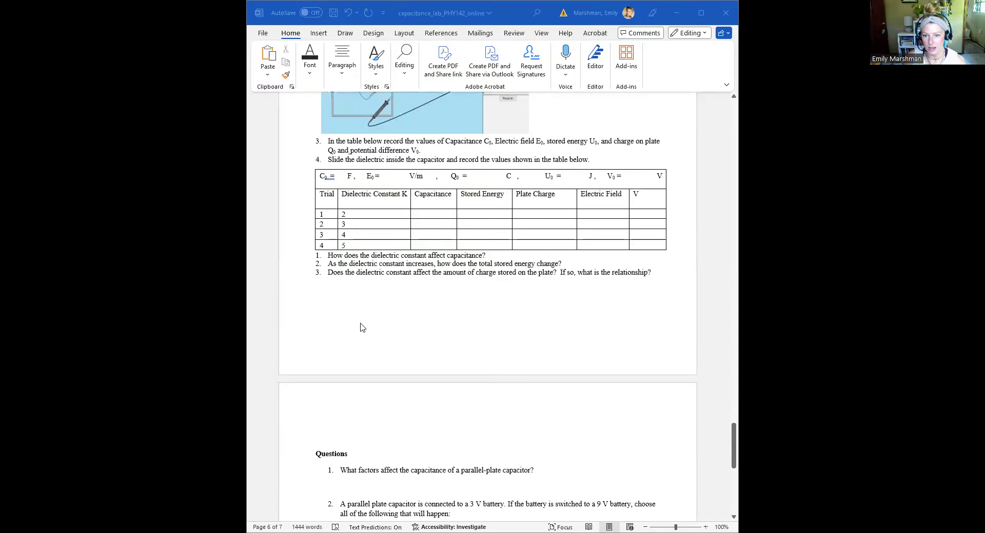
Step: In the Word lab handout, review the tables and instructions of Parts 2 to 4 and the final multiple-choice questions
scroll(421, 358, "down", 3)
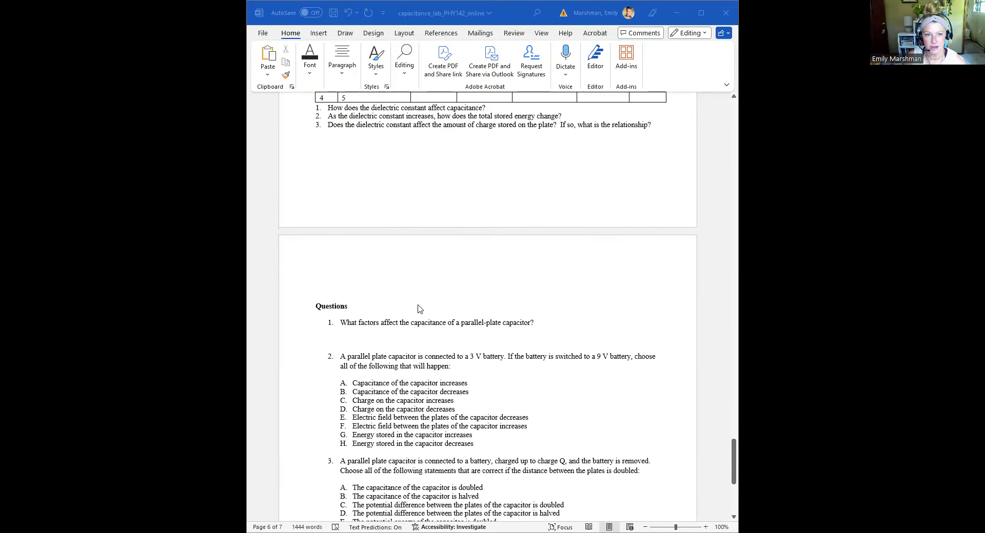
scroll(420, 309, "up", 12)
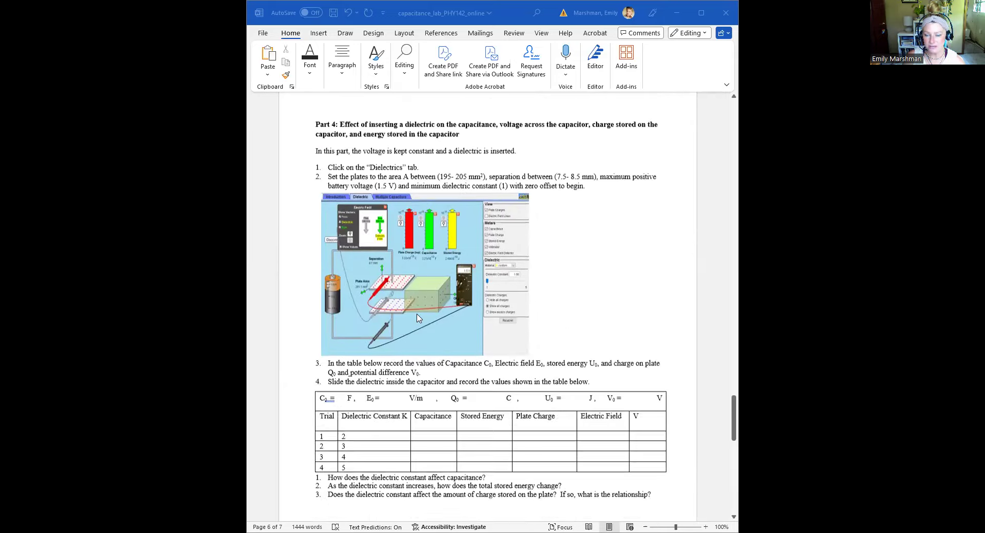
scroll(416, 319, "up", 8)
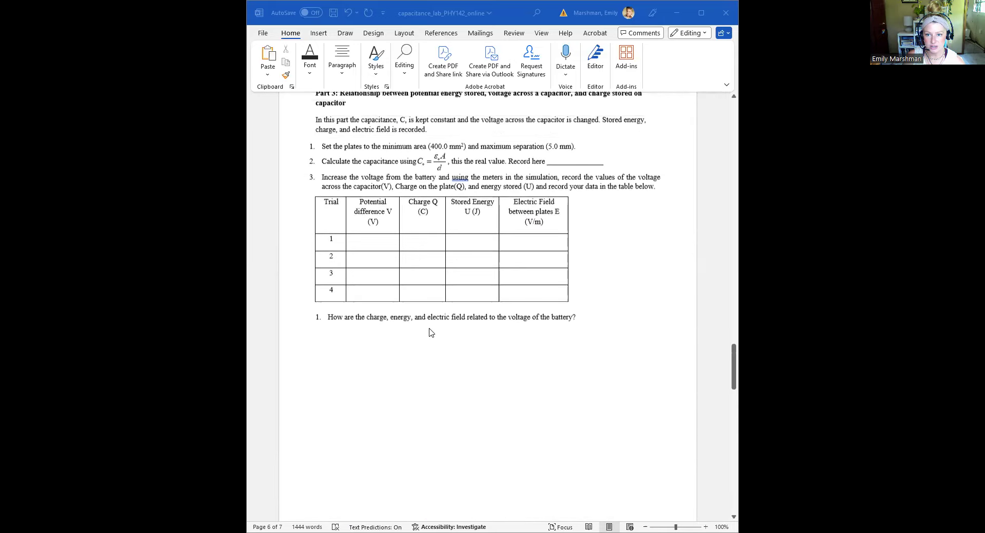
scroll(431, 334, "up", 15)
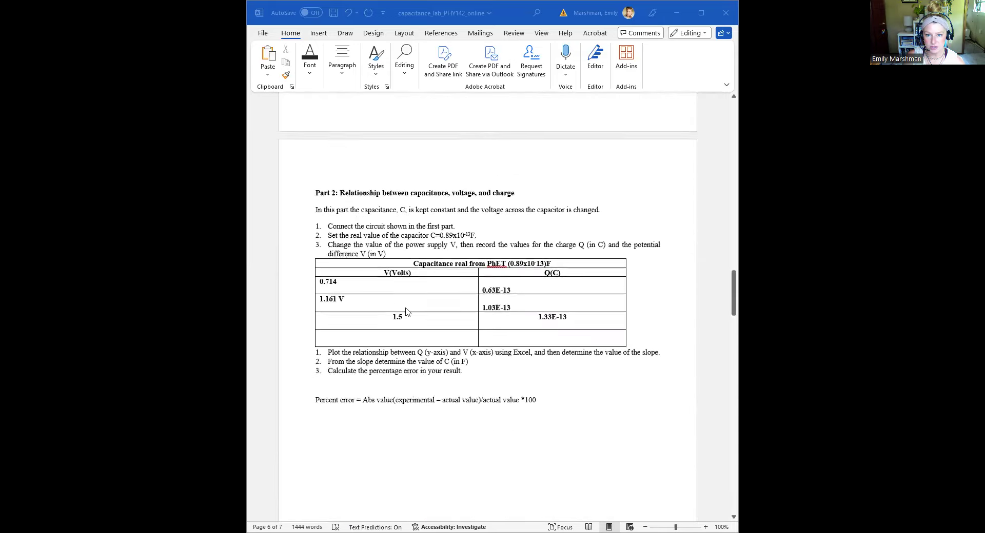
scroll(515, 394, "down", 13)
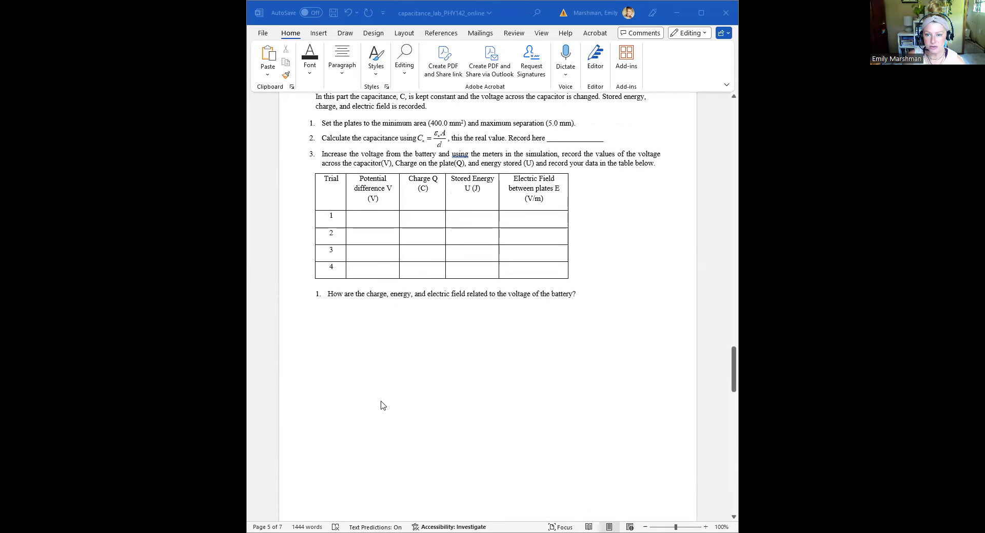
scroll(488, 394, "down", 3)
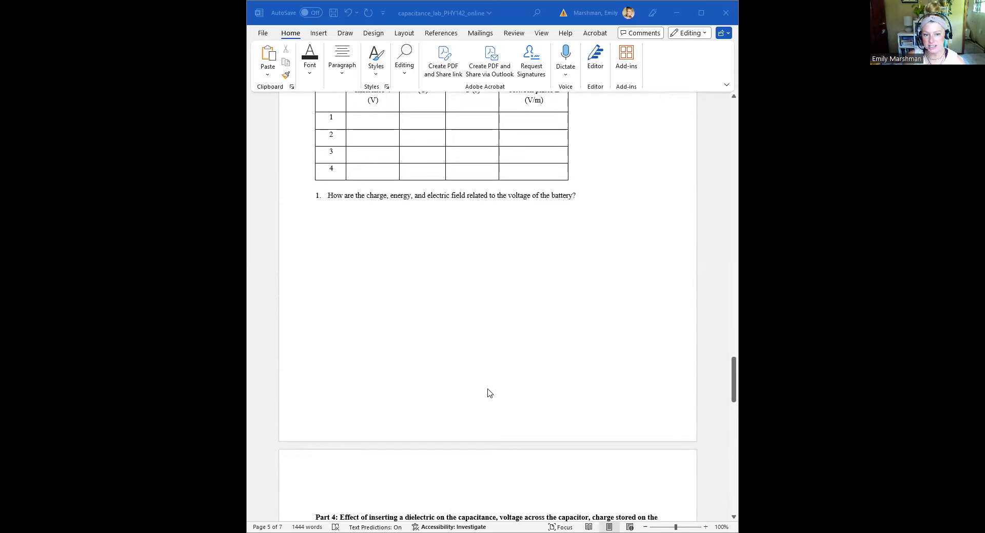
scroll(487, 410, "down", 8)
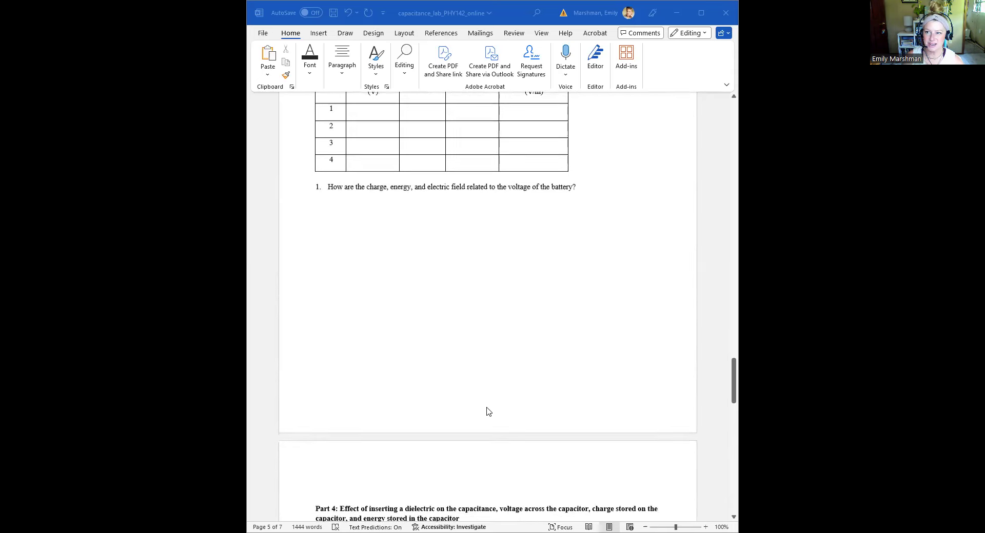
scroll(487, 412, "down", 5)
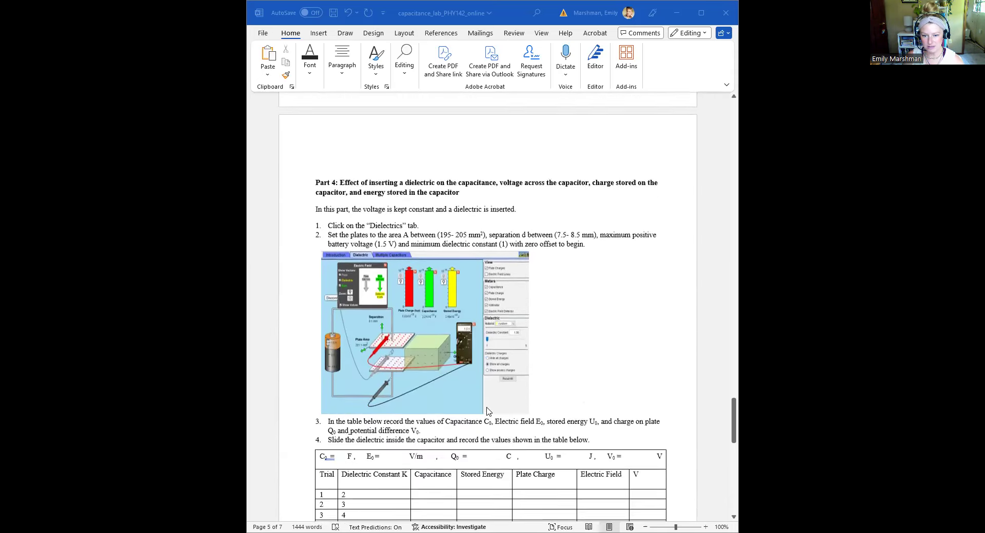
scroll(548, 417, "down", 3)
scroll(547, 417, "down", 12)
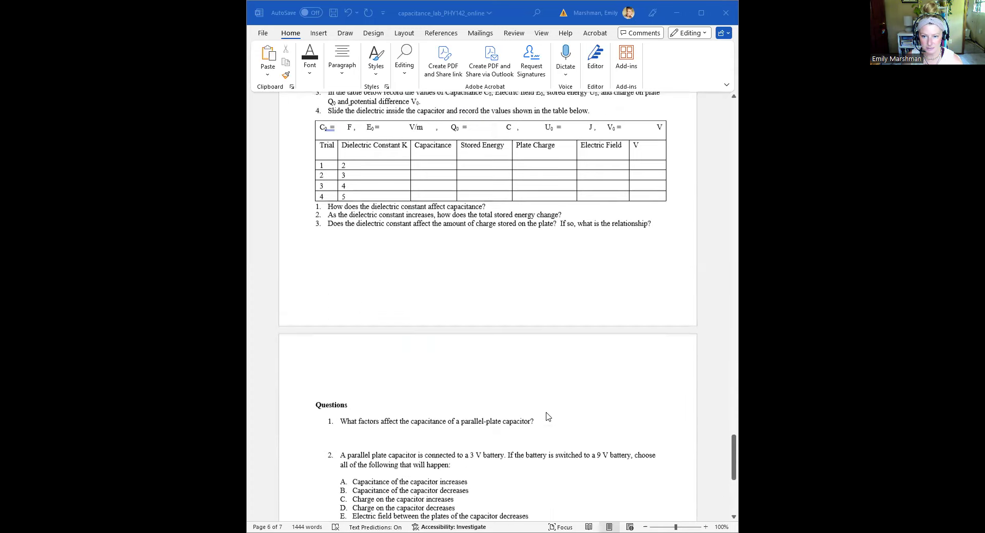
scroll(422, 416, "down", 3)
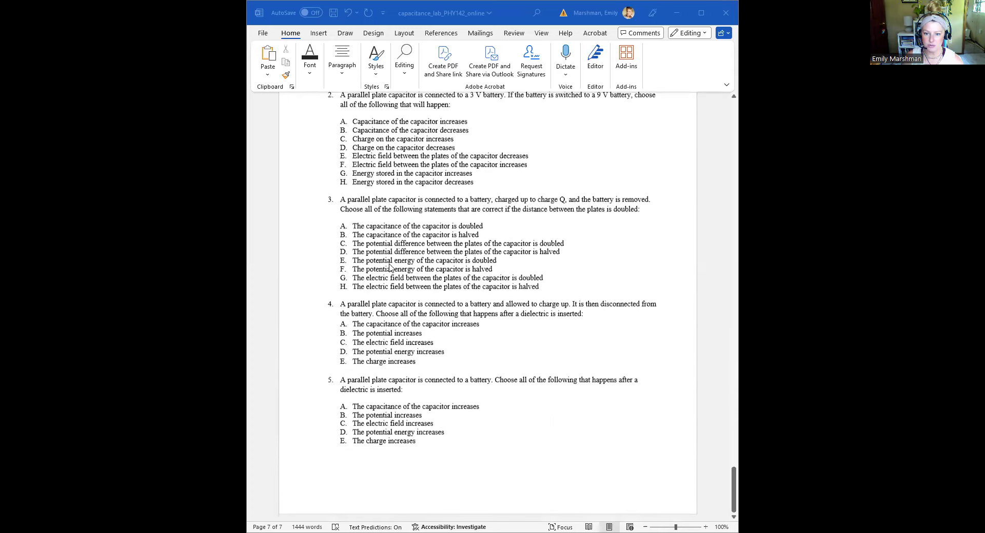